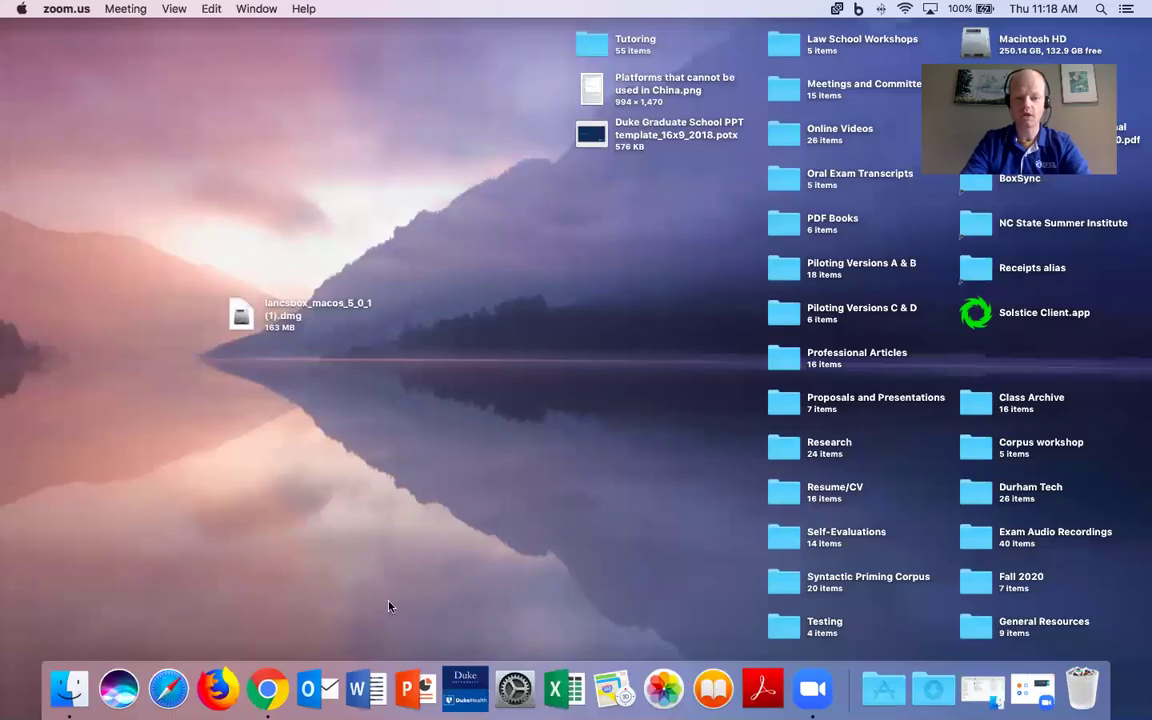
# - Scroll the LancsBox download page to the Mac download tile, then return to the desktop space
pyautogui.click(267, 689)
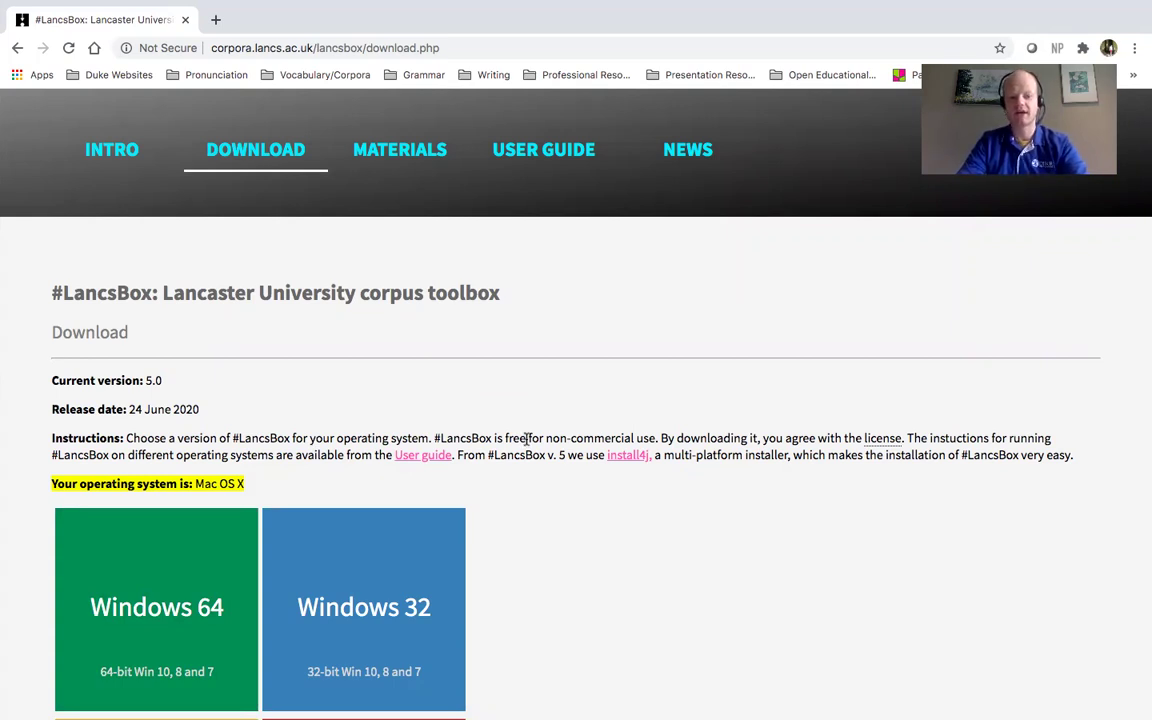
pyautogui.scroll(-4, 527, 442)
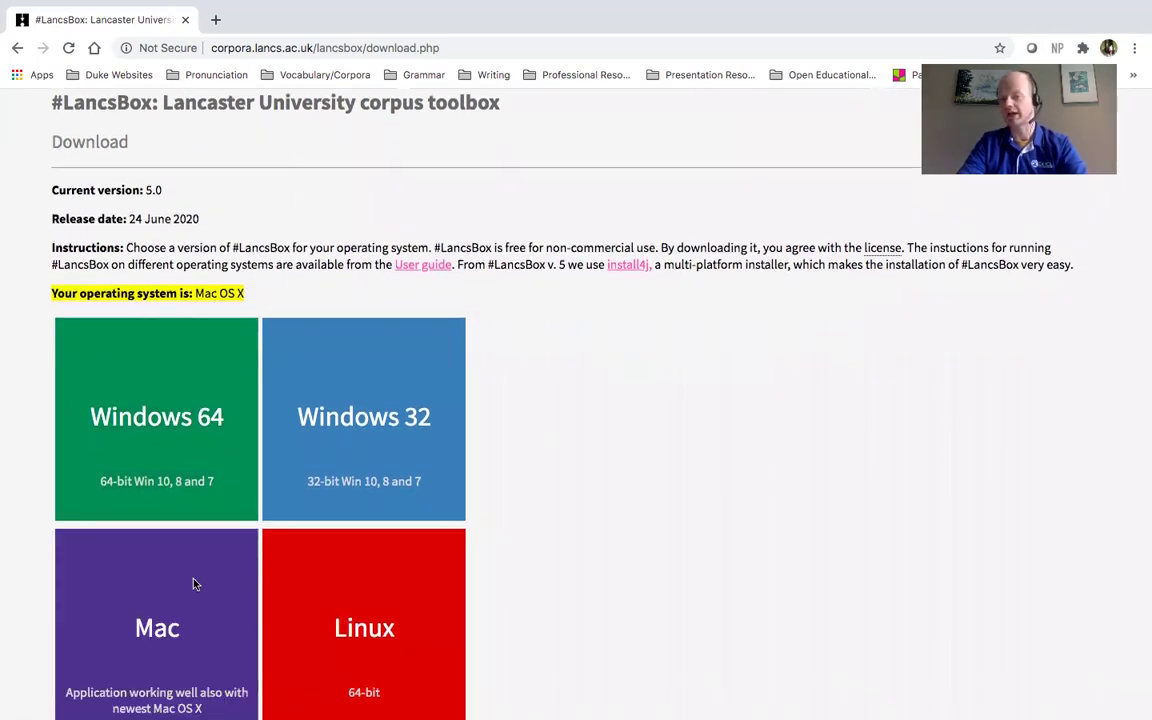
pyautogui.scroll(-1, 146, 590)
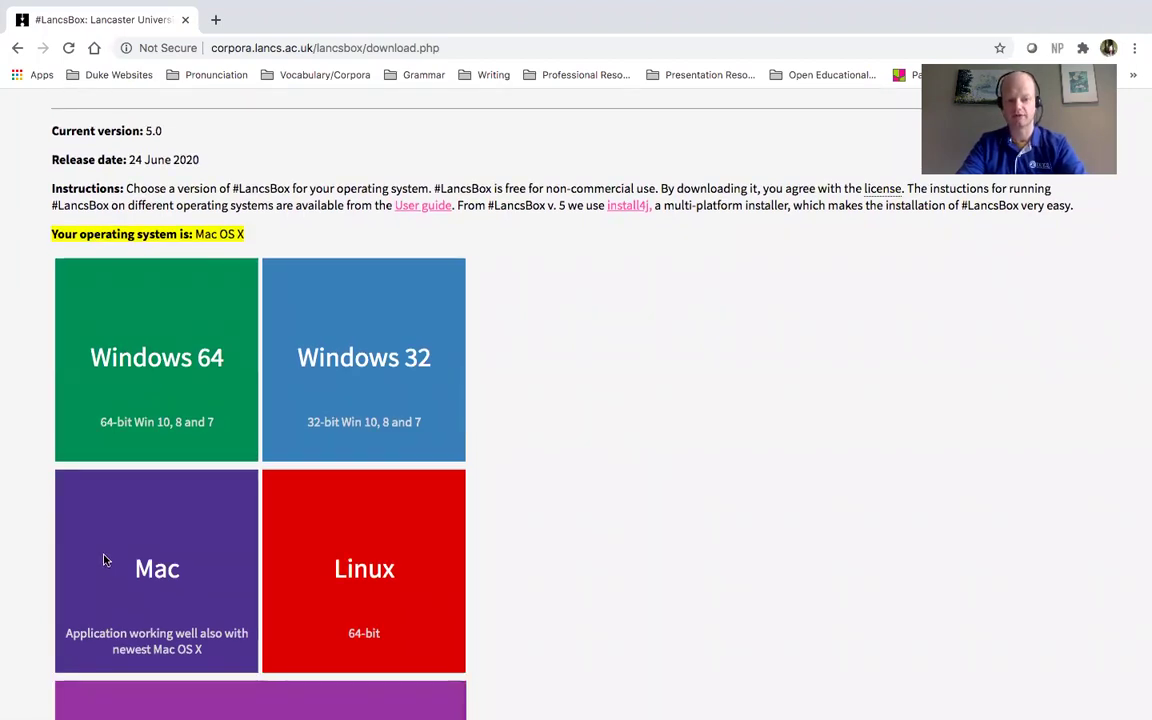
pyautogui.hotkey('ctrl', 'Left')
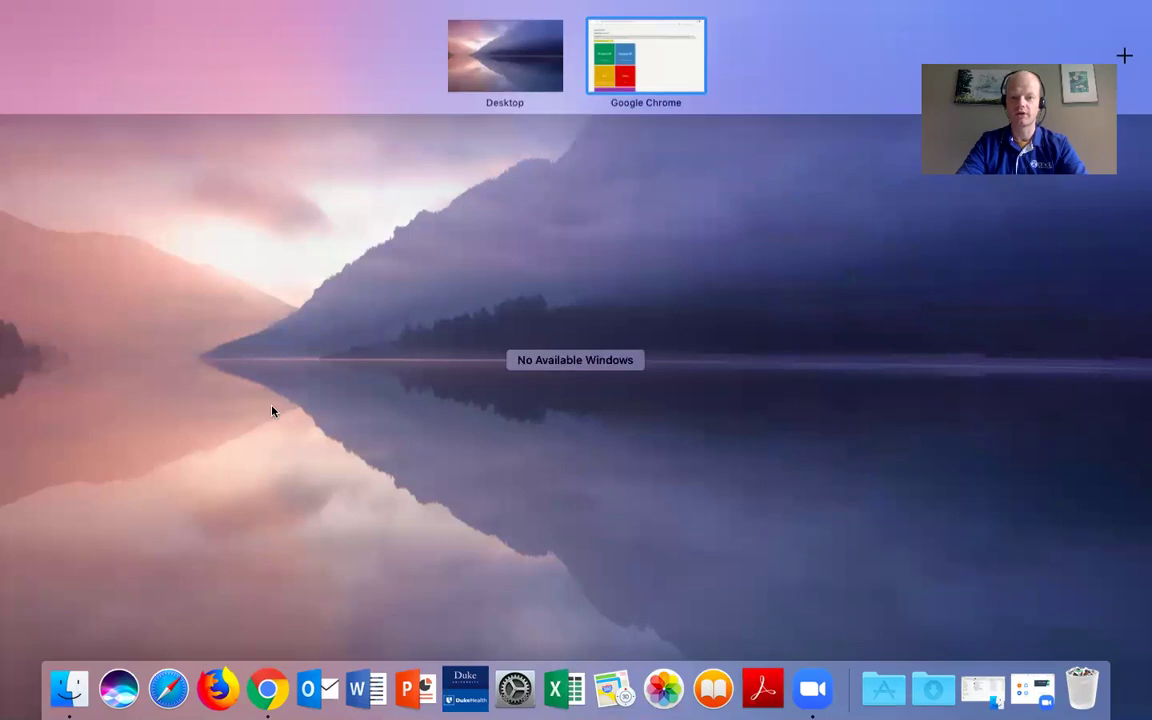
# - Mount the downloaded lancsbox disk image and launch LancsBox V5 Installer.app from it
pyautogui.click(267, 312)
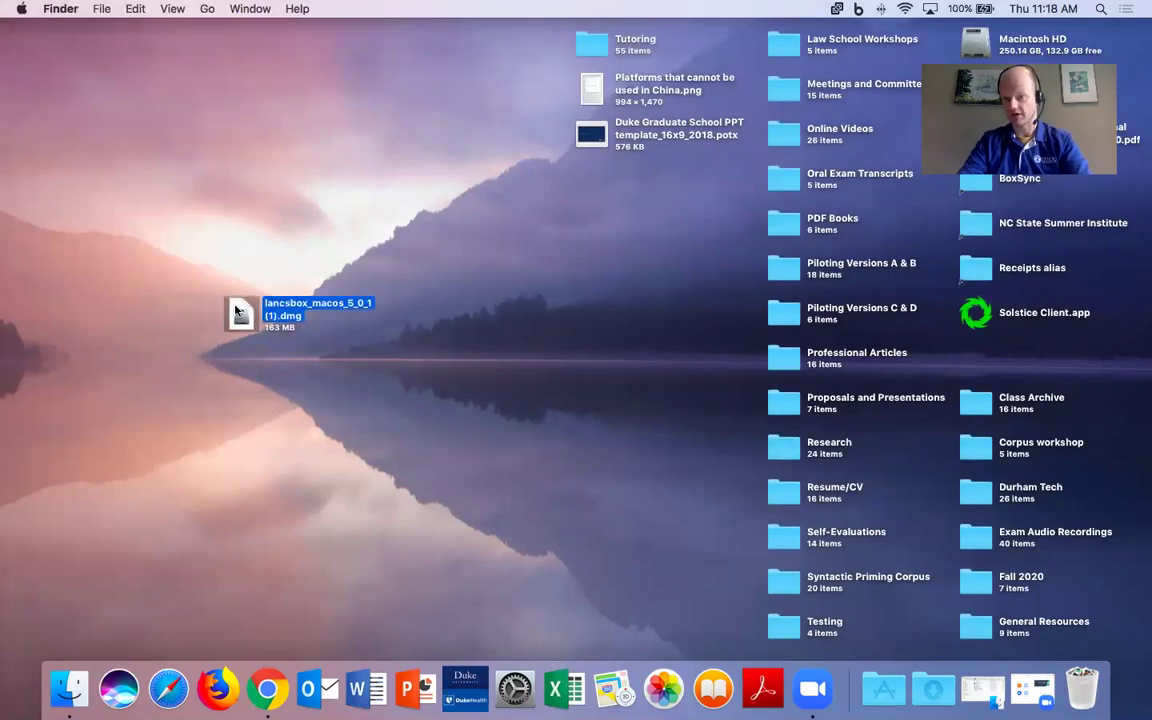
pyautogui.doubleClick(237, 316)
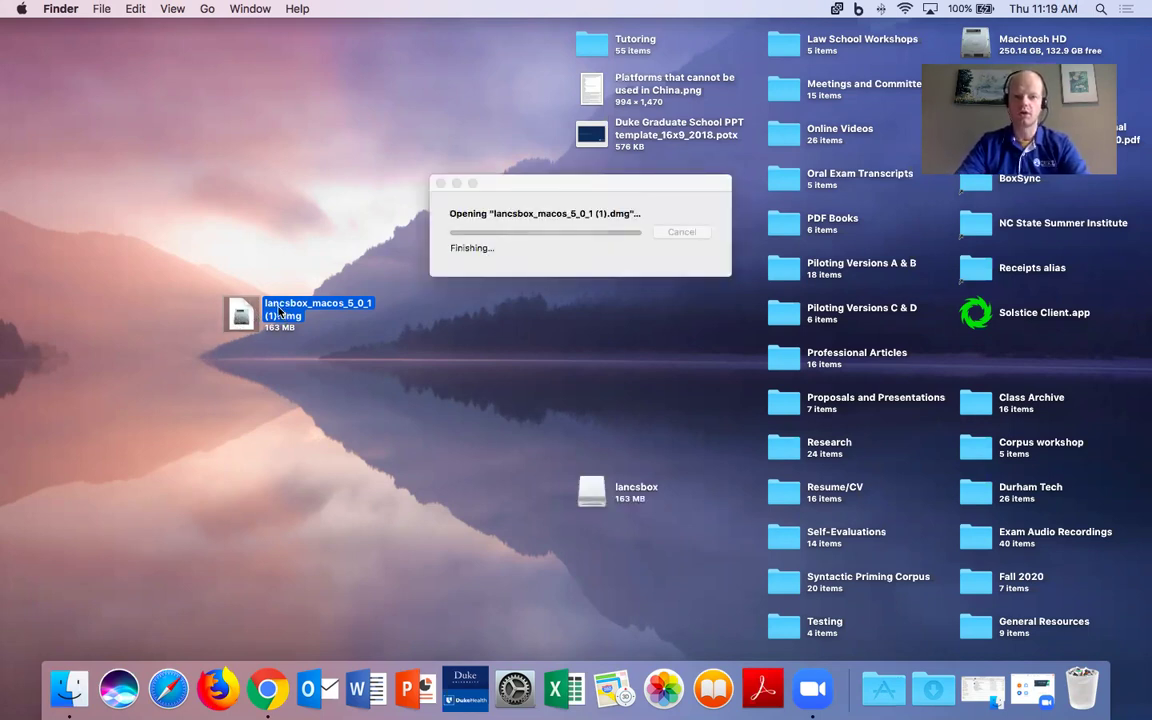
pyautogui.moveTo(591, 31); pyautogui.dragTo(405, 114)
pyautogui.click(332, 183)
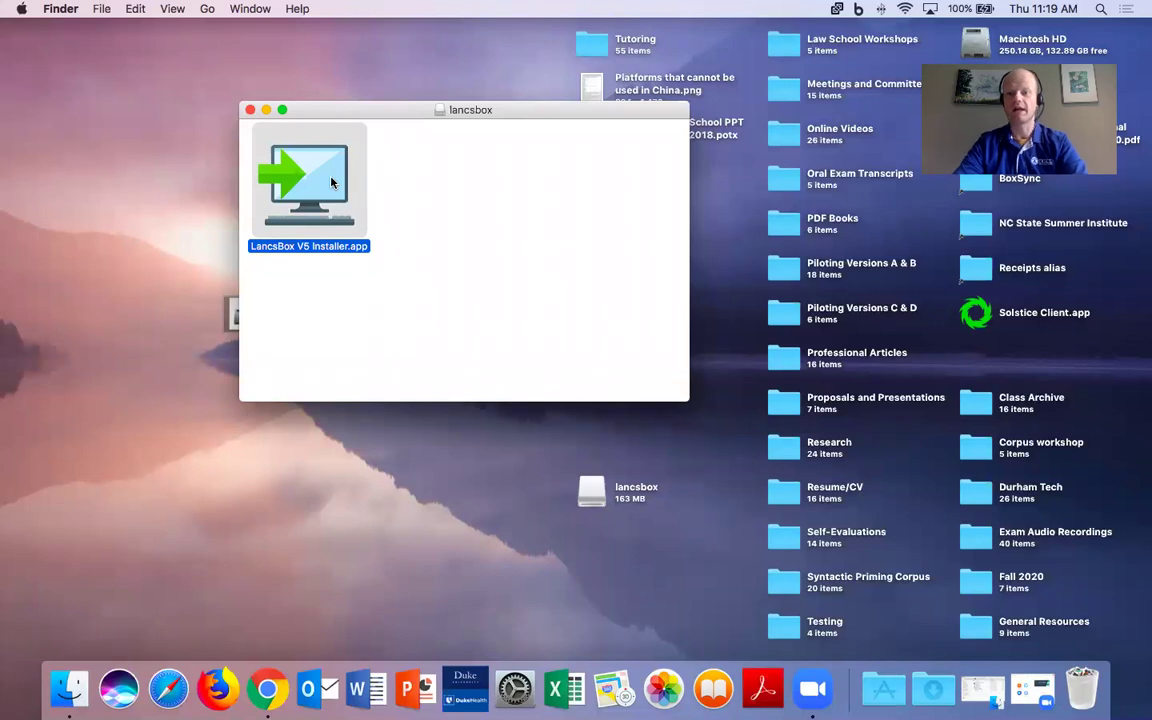
pyautogui.doubleClick(332, 183)
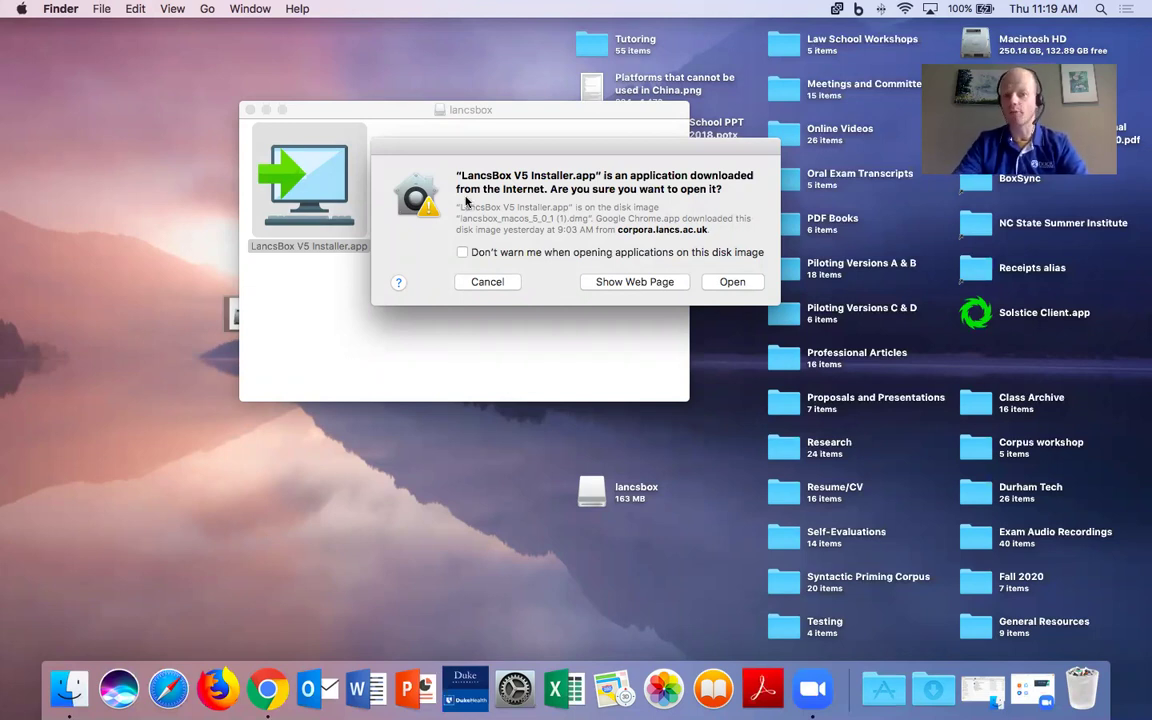
# - Cancel the security warning and inspect the installer's context menu without opening it
pyautogui.click(475, 284)
pyautogui.click(476, 287)
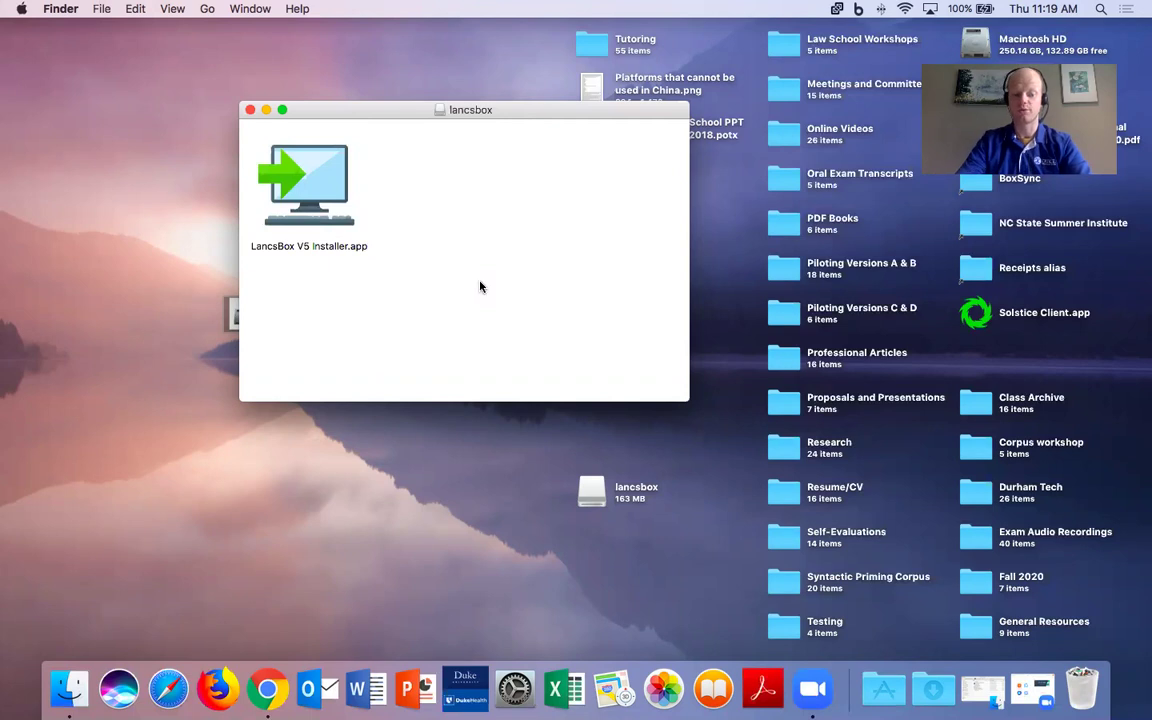
pyautogui.rightClick(323, 185)
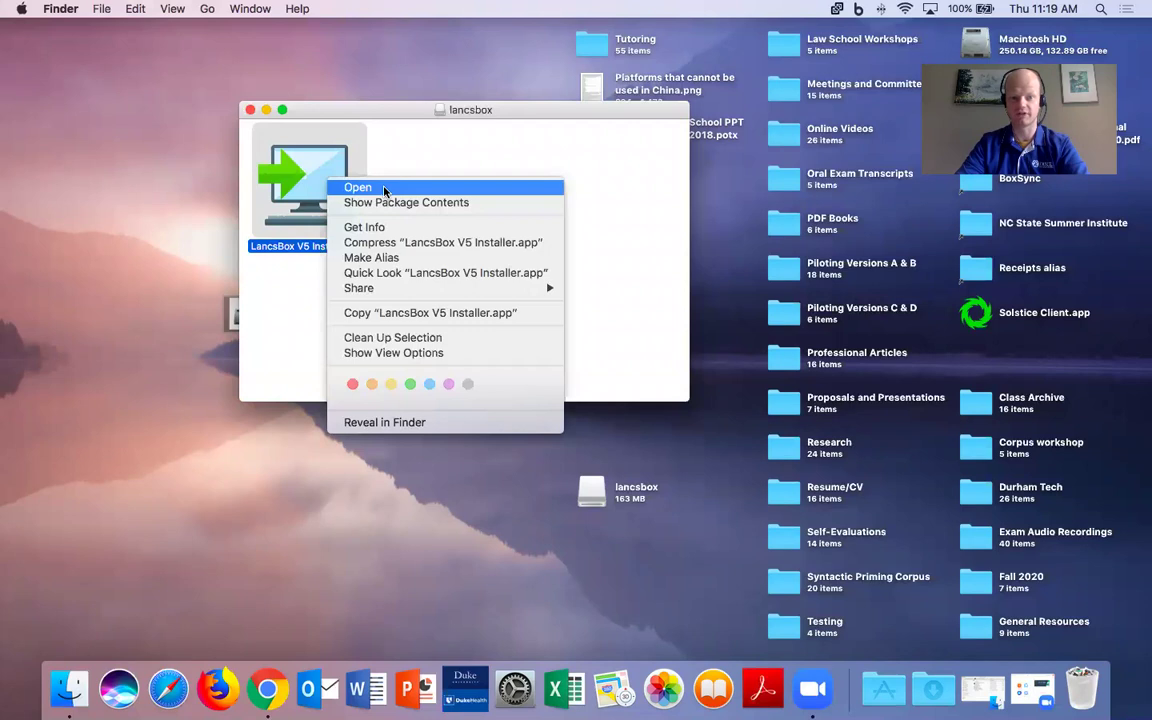
pyautogui.click(455, 157)
pyautogui.click(470, 182)
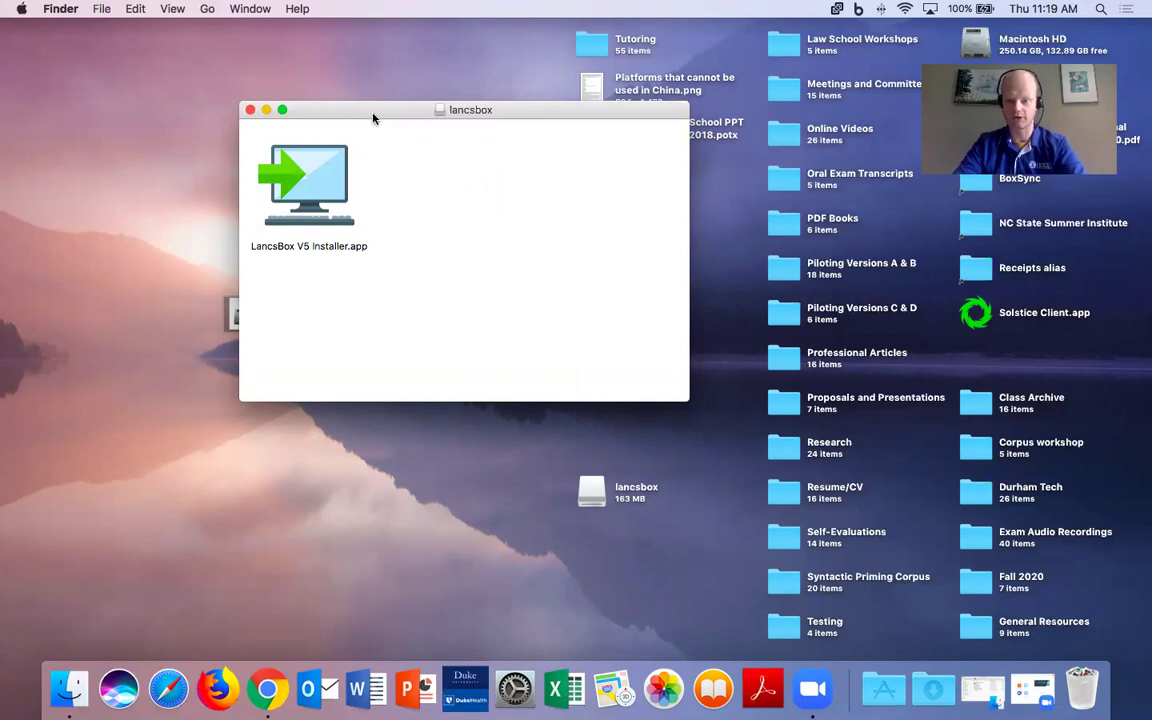
# - Open the LancsBox V5 folder from the Dock and select lancsbox.app in it
pyautogui.moveTo(378, 117); pyautogui.dragTo(191, 102)
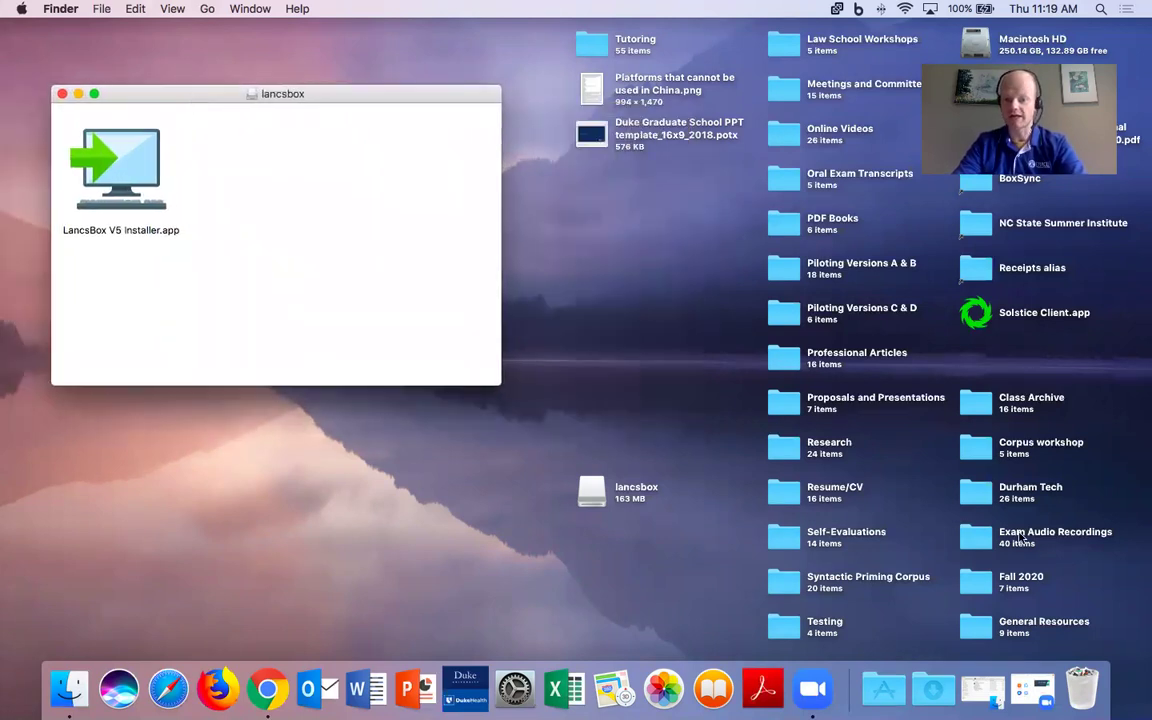
pyautogui.click(983, 688)
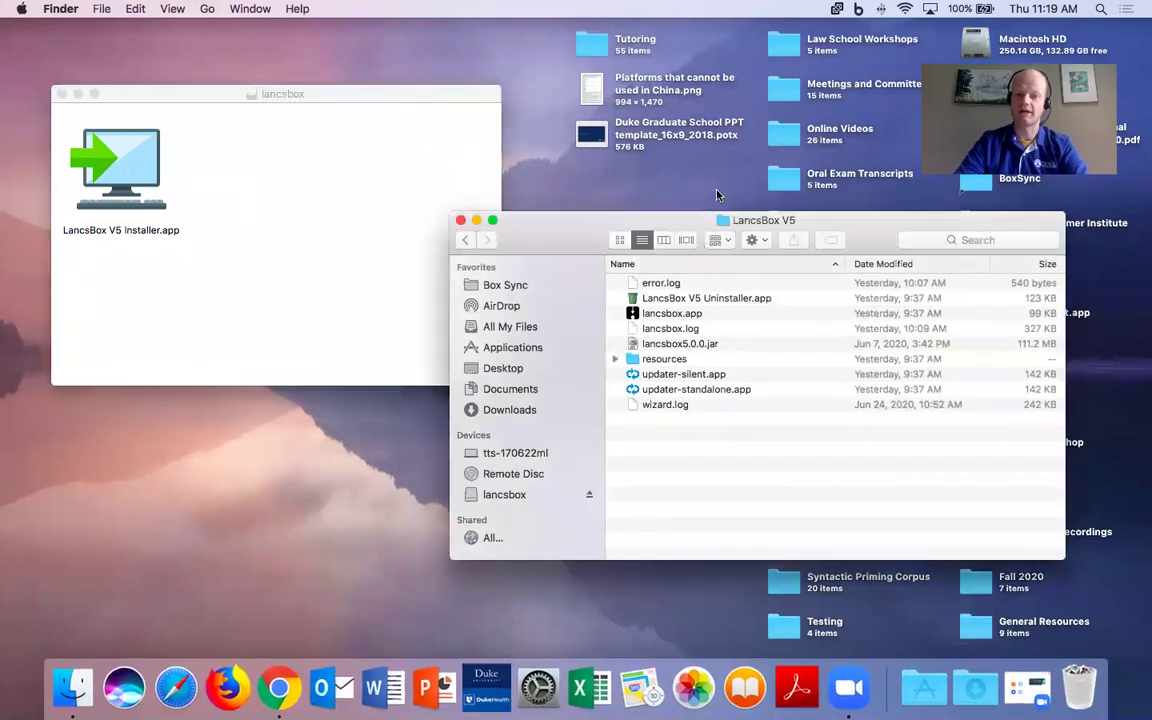
pyautogui.moveTo(670, 225); pyautogui.dragTo(472, 95)
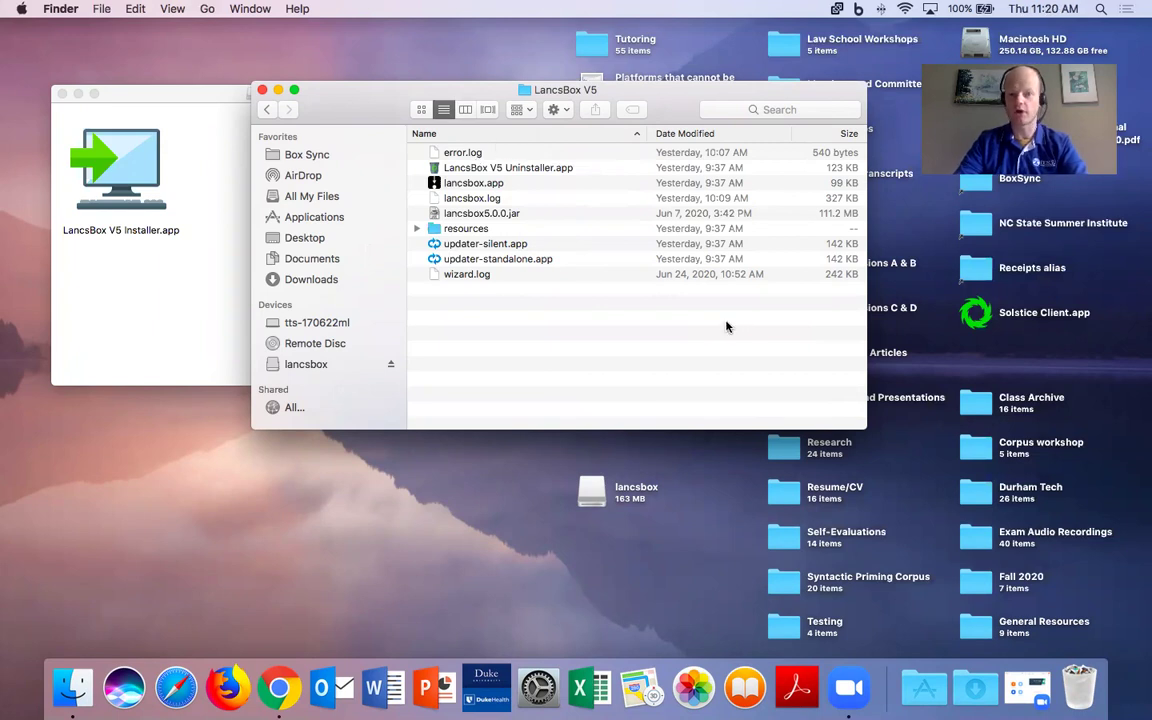
pyautogui.click(449, 184)
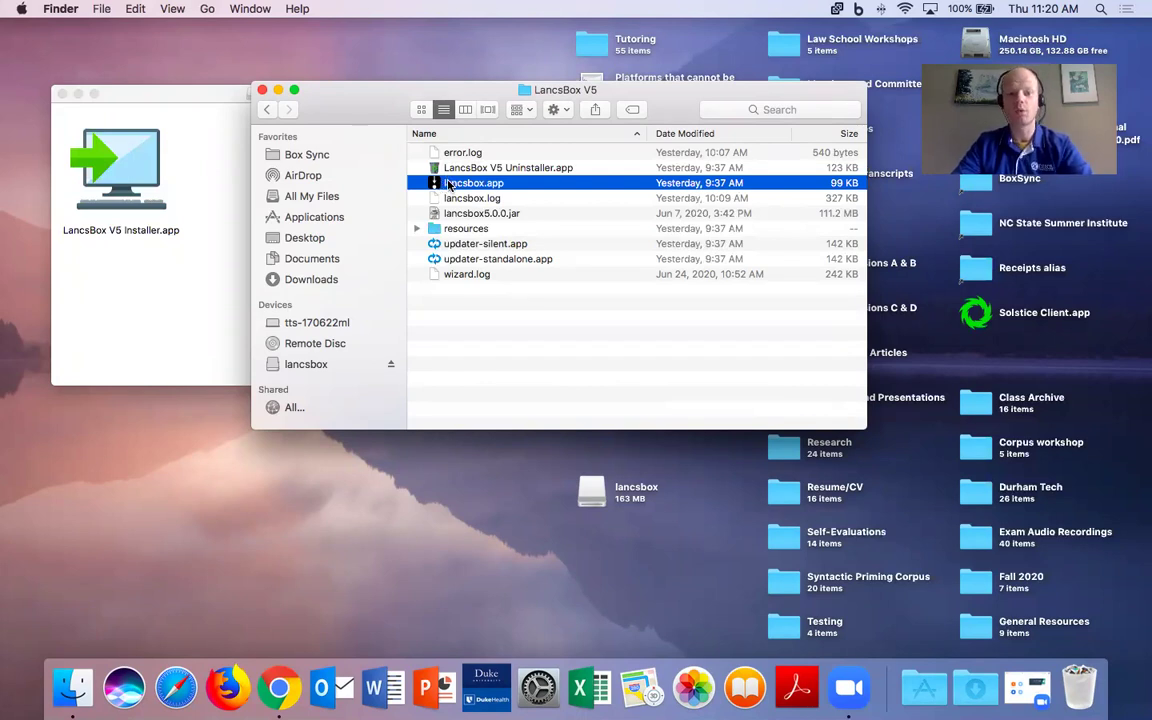
# - Make an alias of lancsbox.app, move it into Applications, and launch LancsBox from it
pyautogui.rightClick(446, 186)
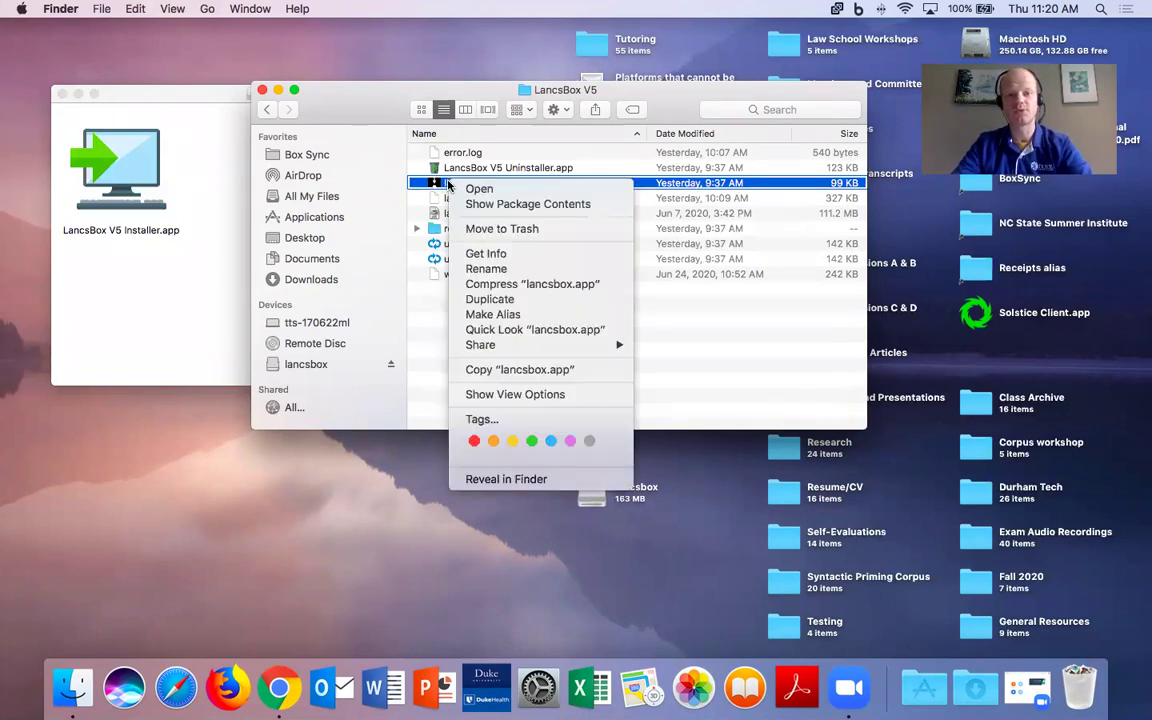
pyautogui.click(558, 316)
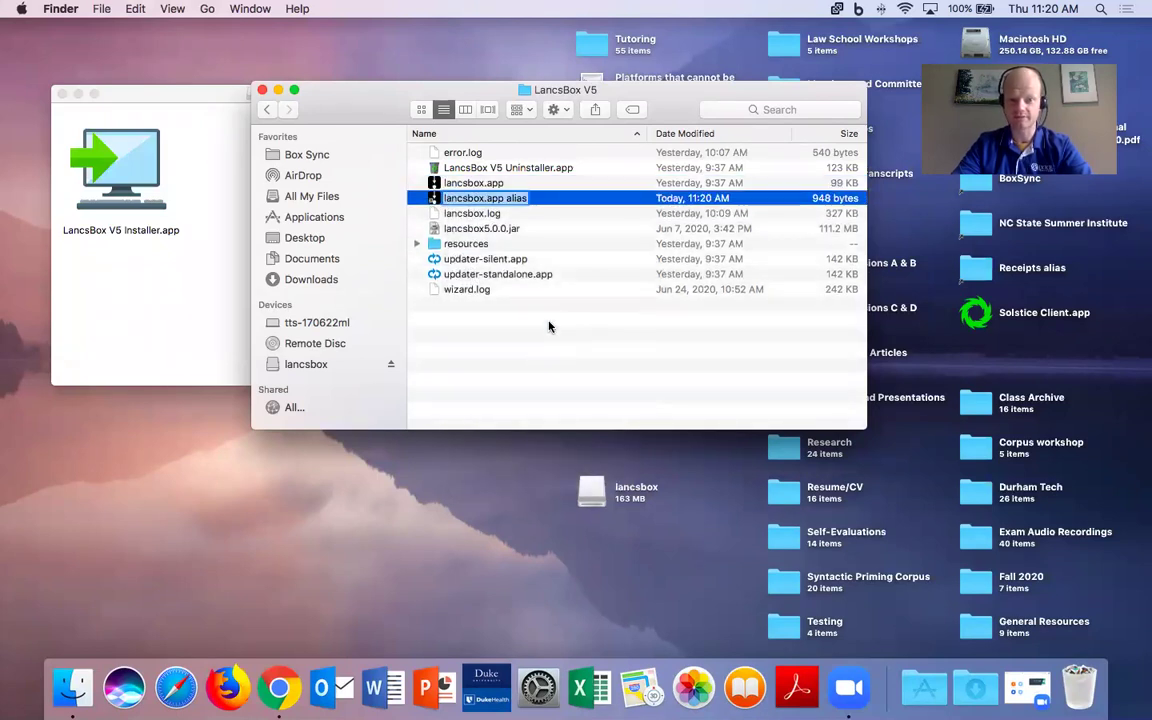
pyautogui.moveTo(516, 206); pyautogui.dragTo(921, 687)
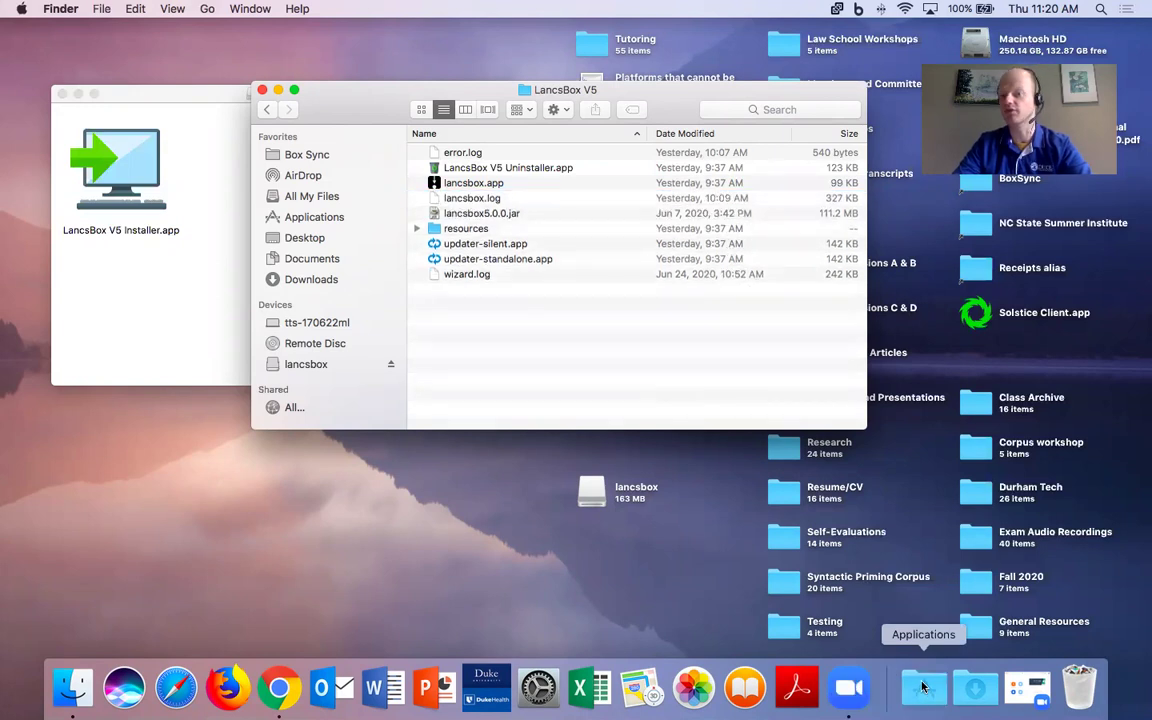
pyautogui.click(922, 685)
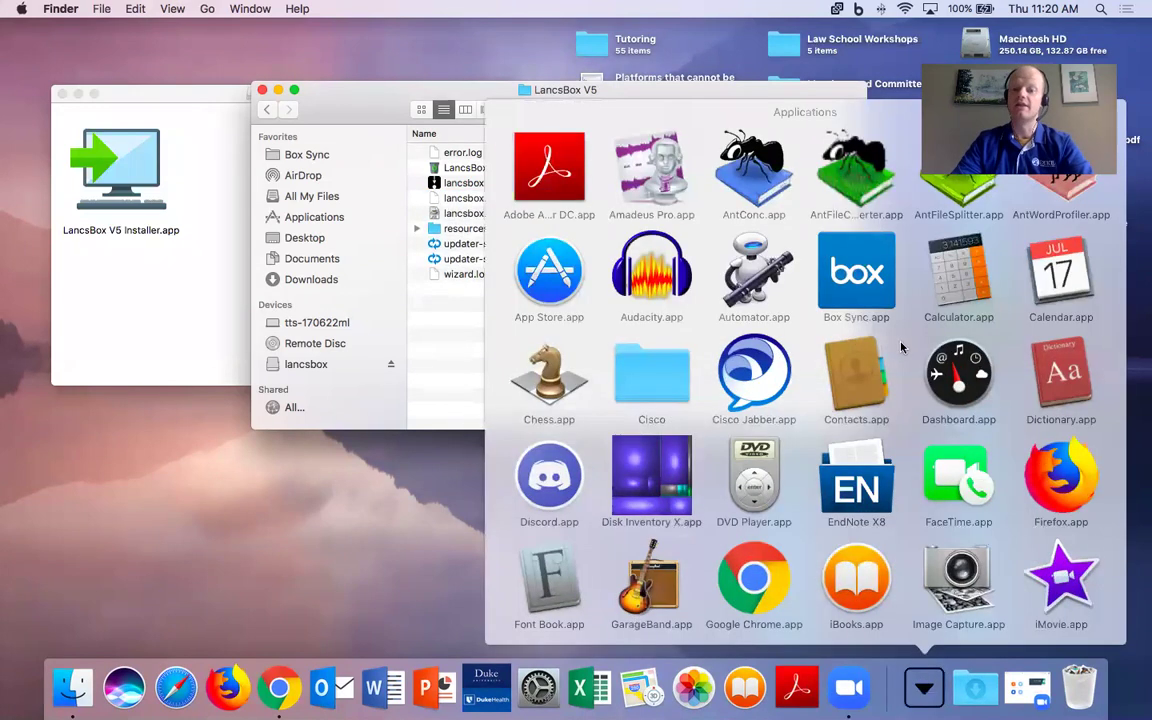
pyautogui.scroll(-5, 899, 345)
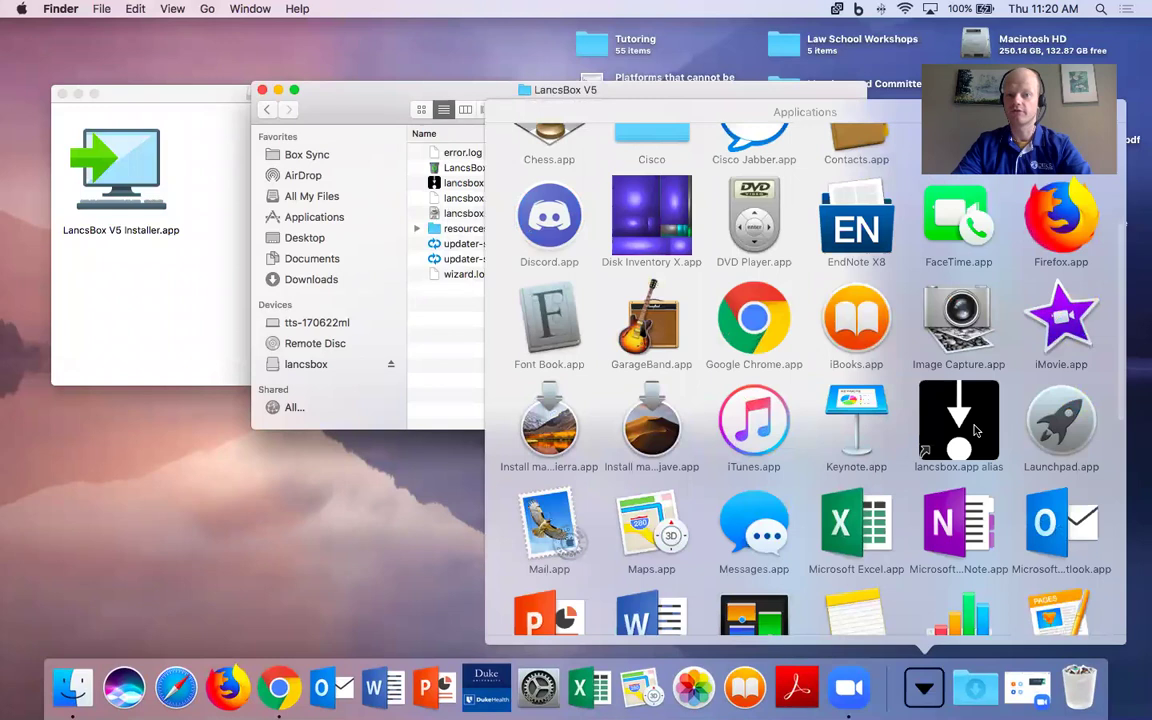
pyautogui.click(958, 420)
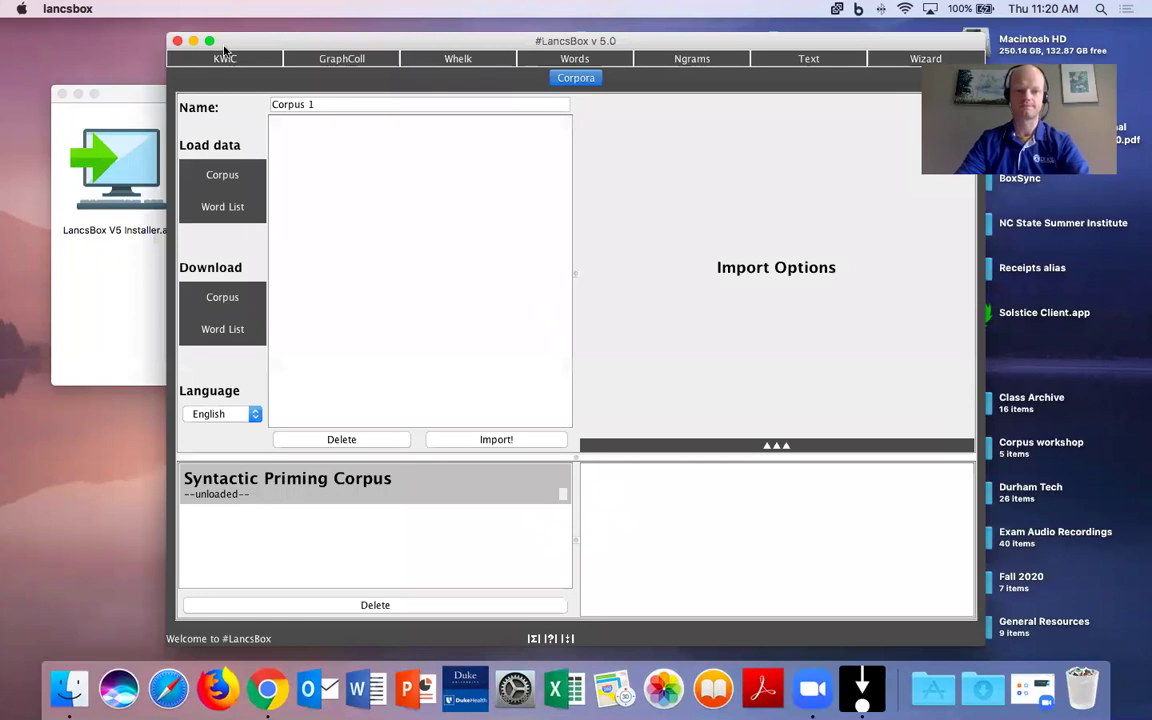
# - Maximize the LancsBox window and rename Corpus 1 to 'Syntactic Priming Corpus'
pyautogui.click(373, 604)
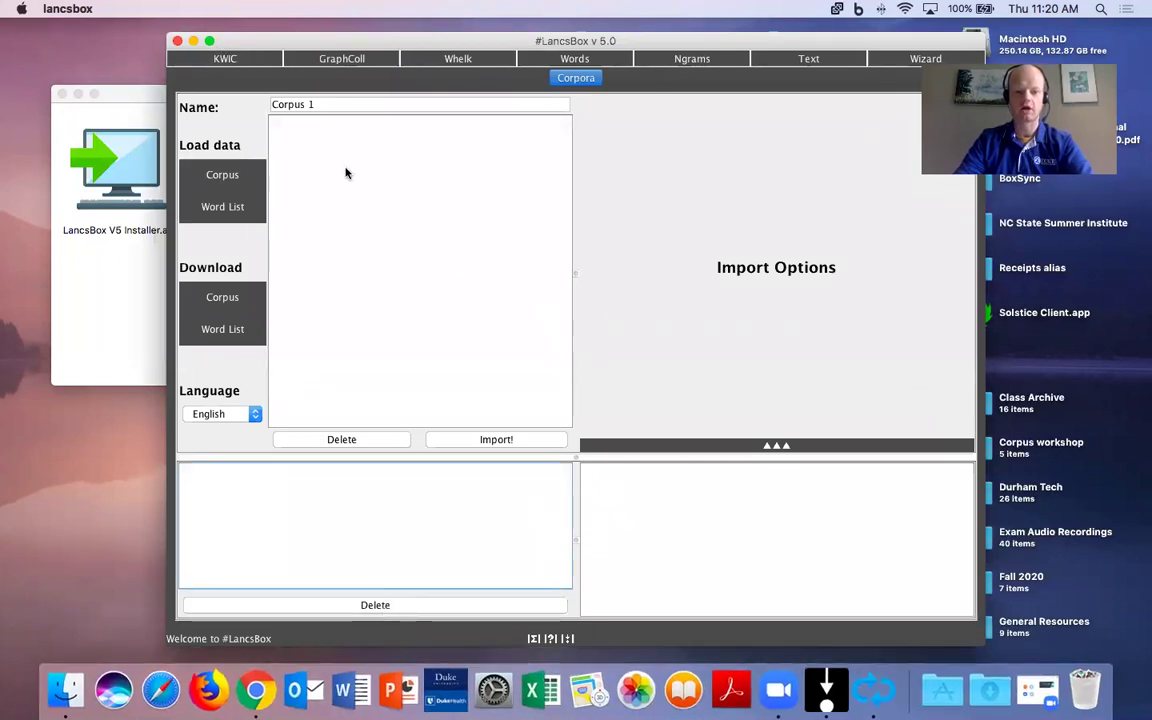
pyautogui.click(209, 42)
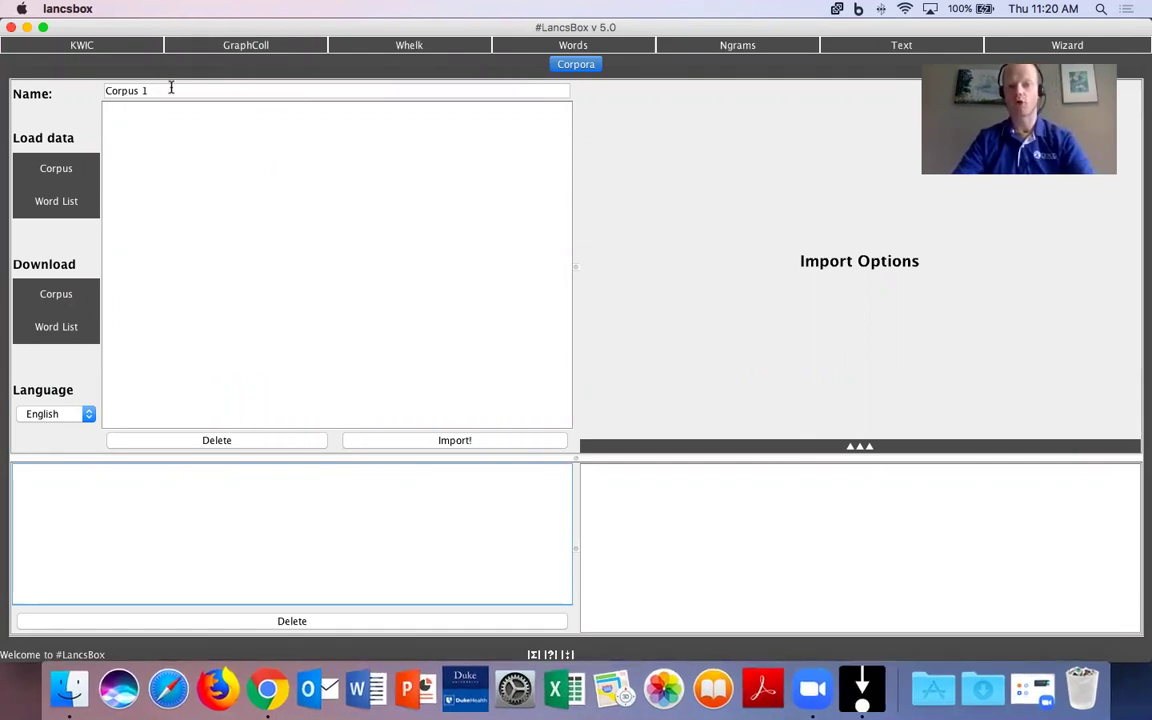
pyautogui.tripleClick(110, 91)
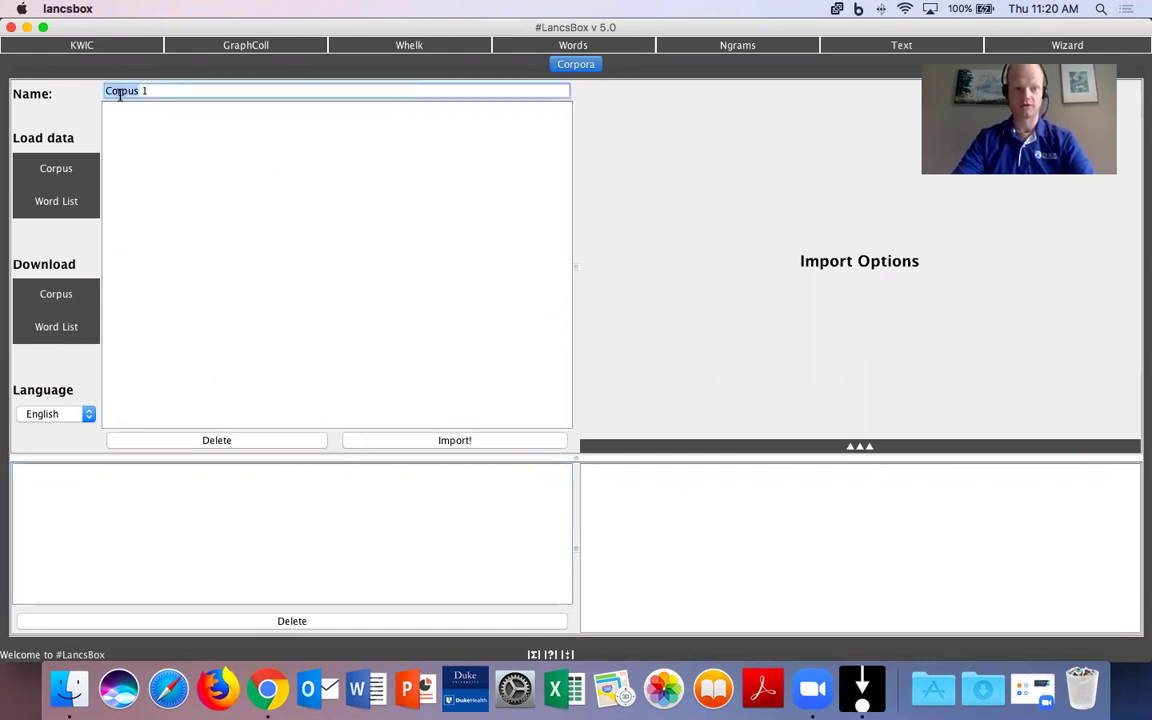
pyautogui.click(153, 91)
pyautogui.moveTo(153, 91); pyautogui.dragTo(96, 90)
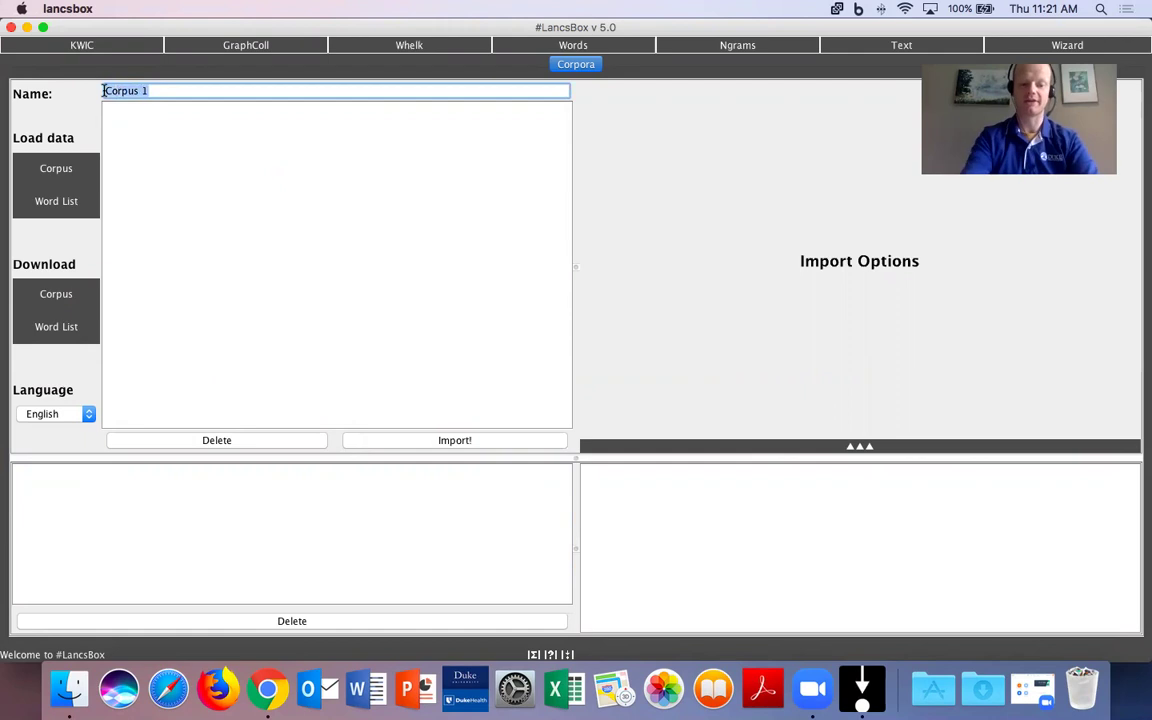
pyautogui.write('Syntactic')
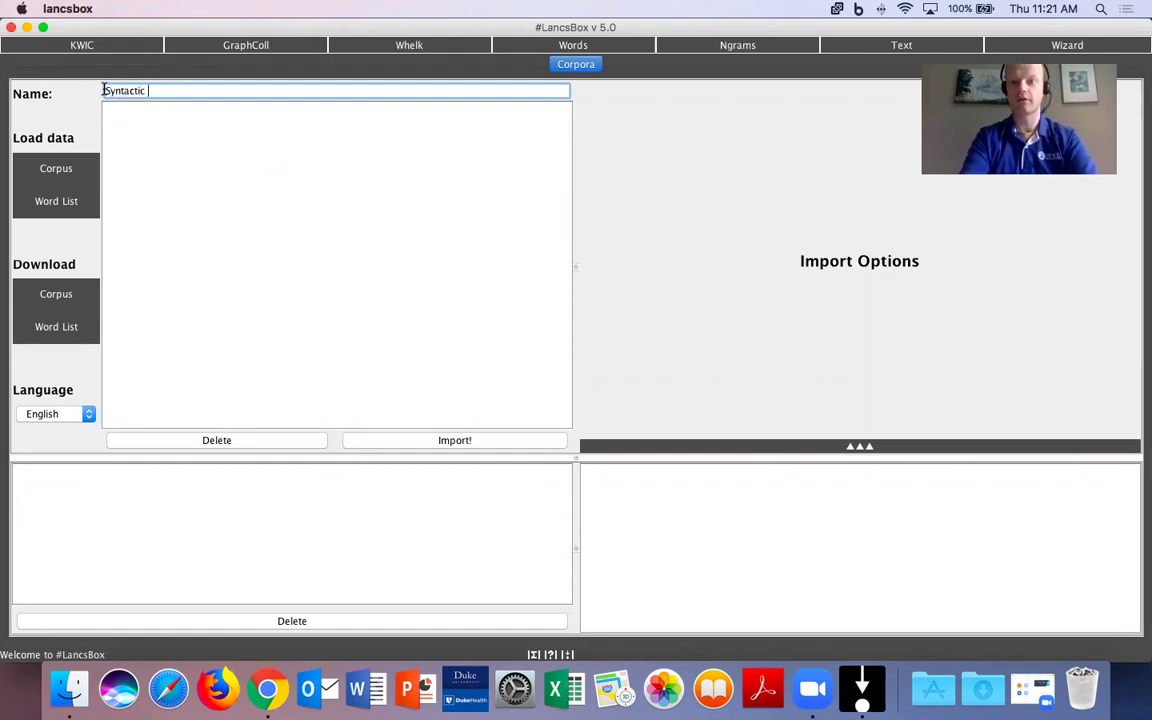
pyautogui.write(' Priming')
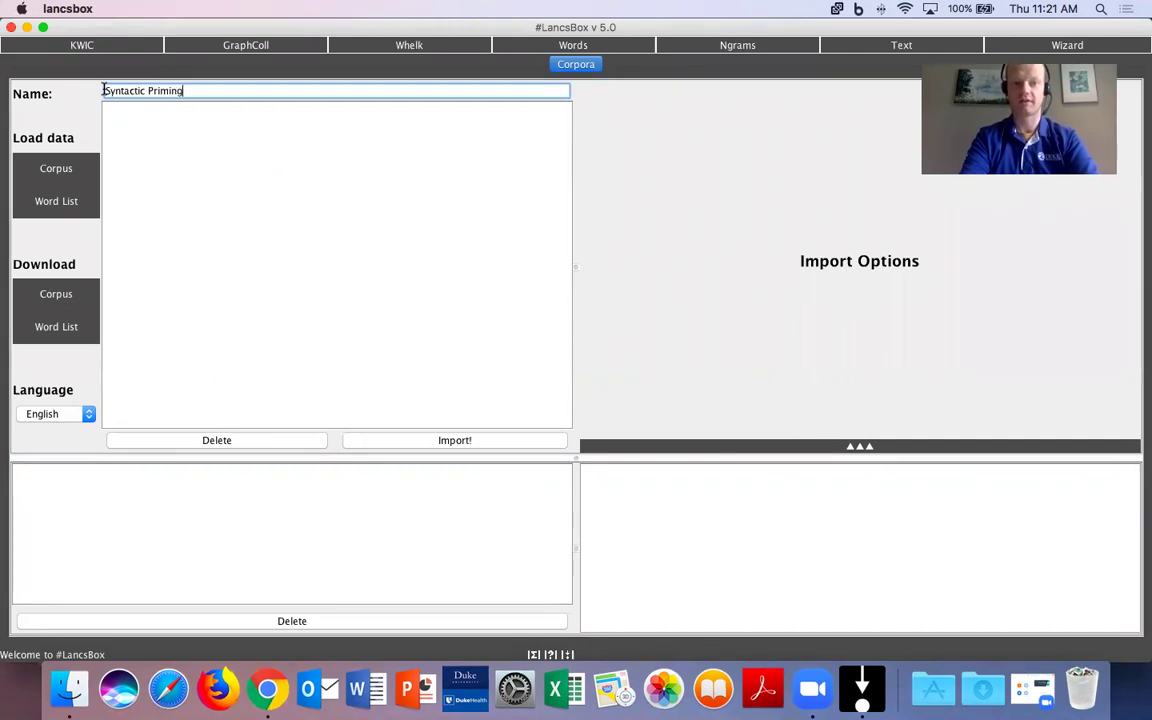
pyautogui.write(' Corpus')
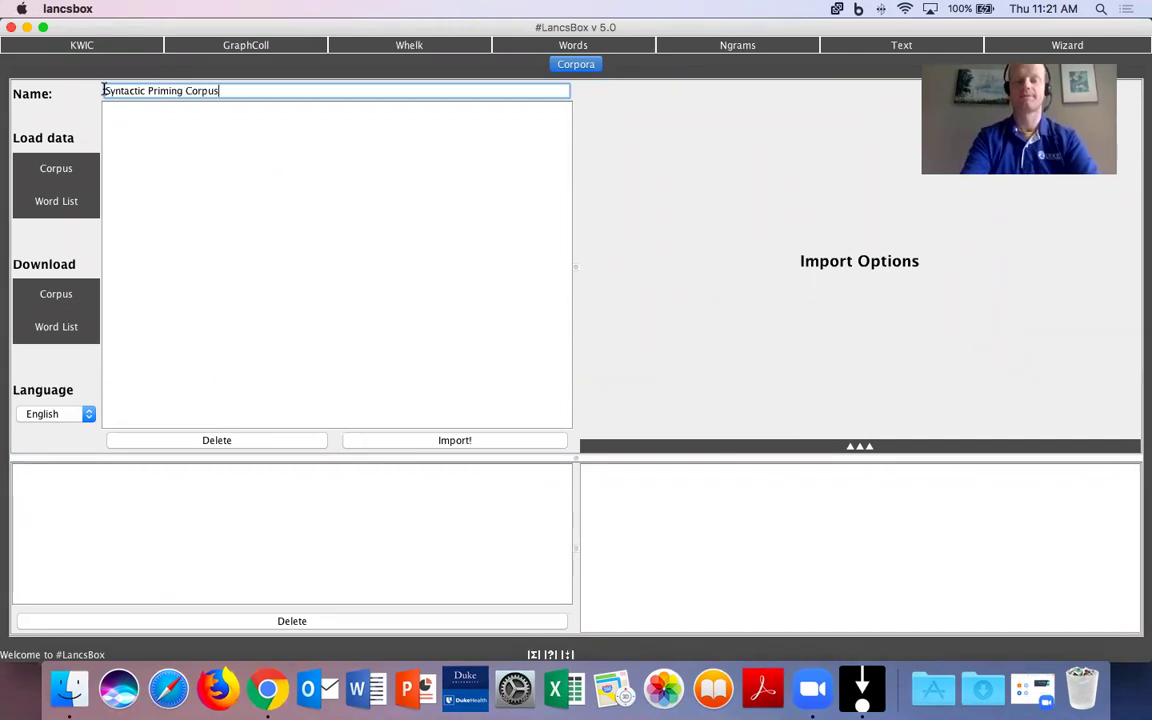
pyautogui.click(167, 155)
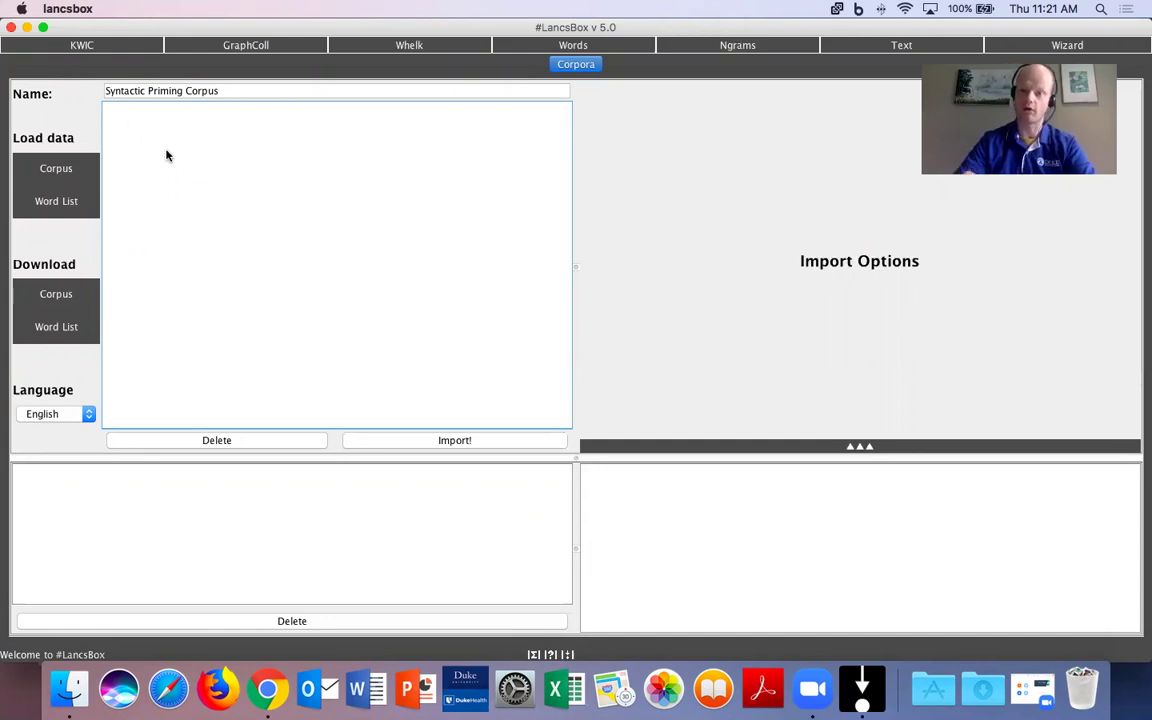
pyautogui.click(57, 176)
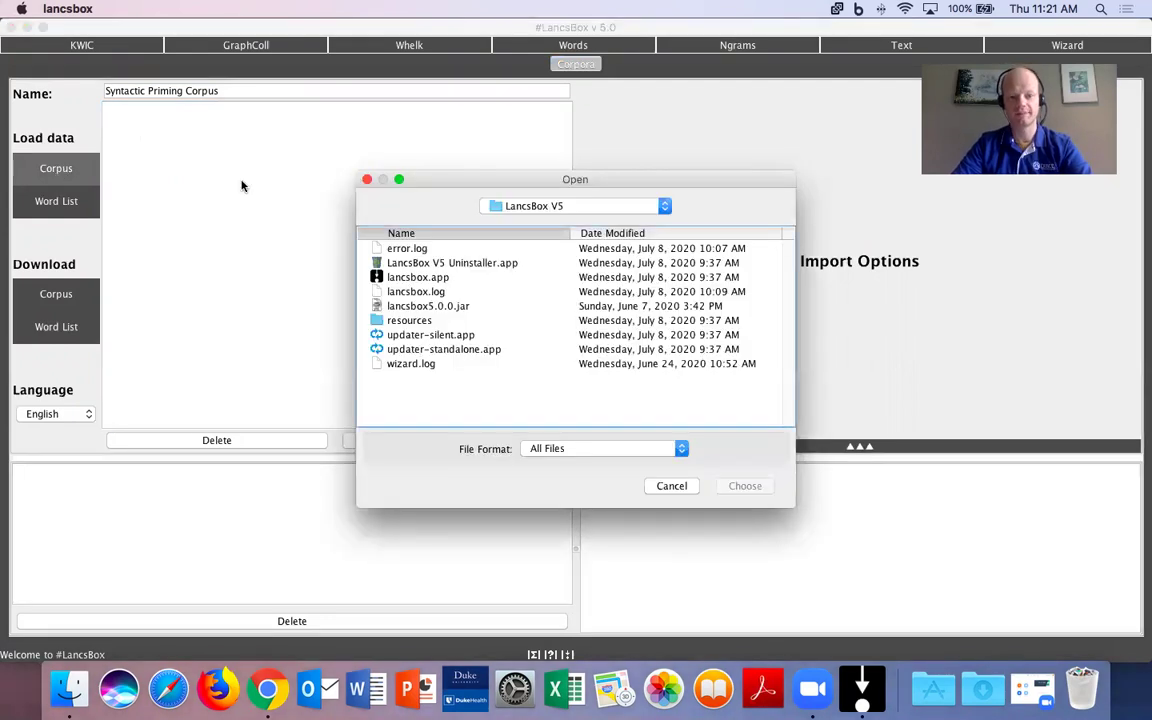
pyautogui.click(634, 207)
pyautogui.click(594, 224)
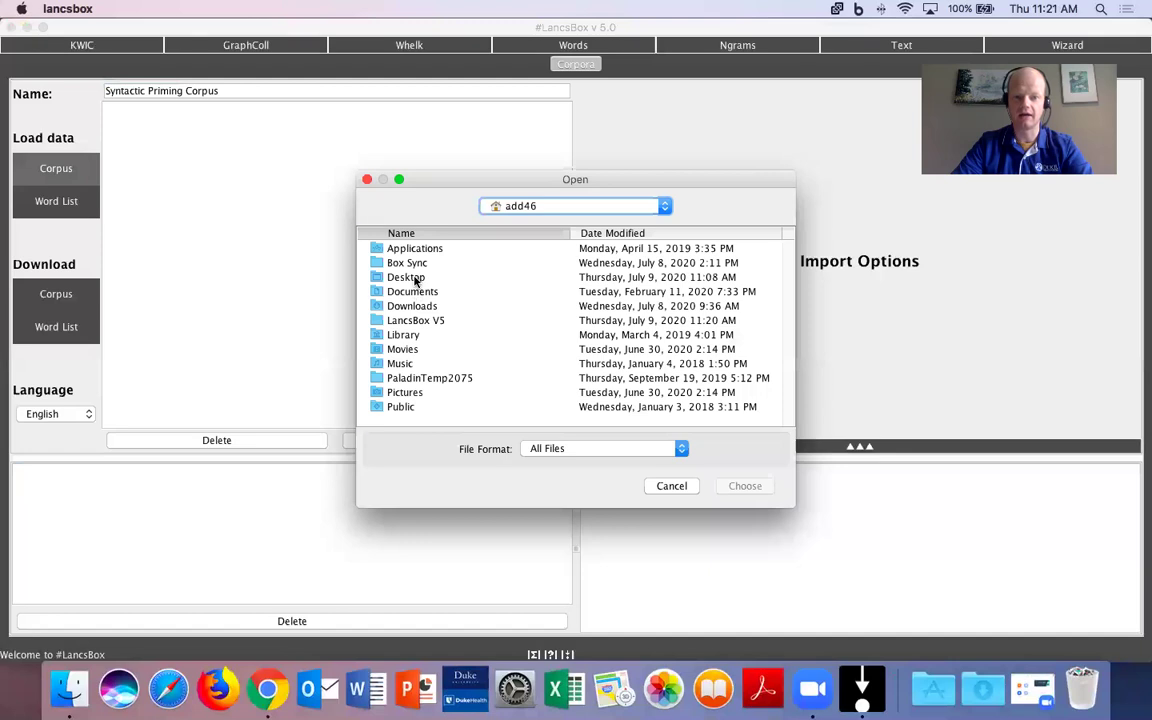
pyautogui.click(412, 279)
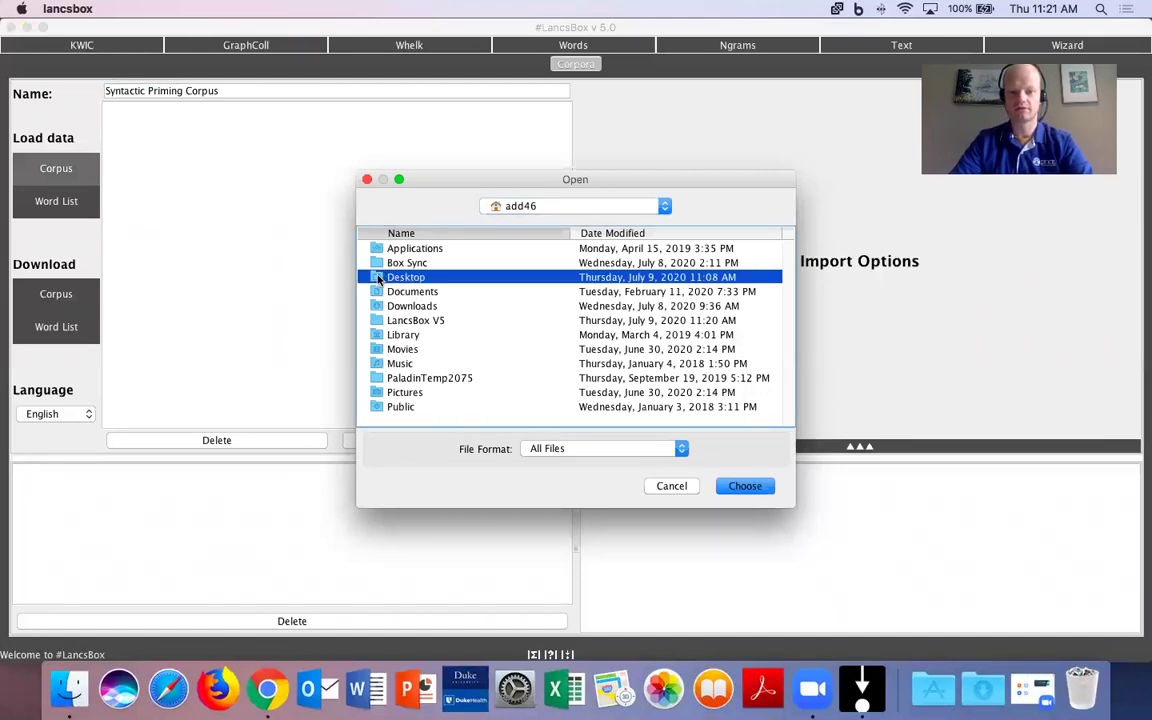
pyautogui.click(671, 486)
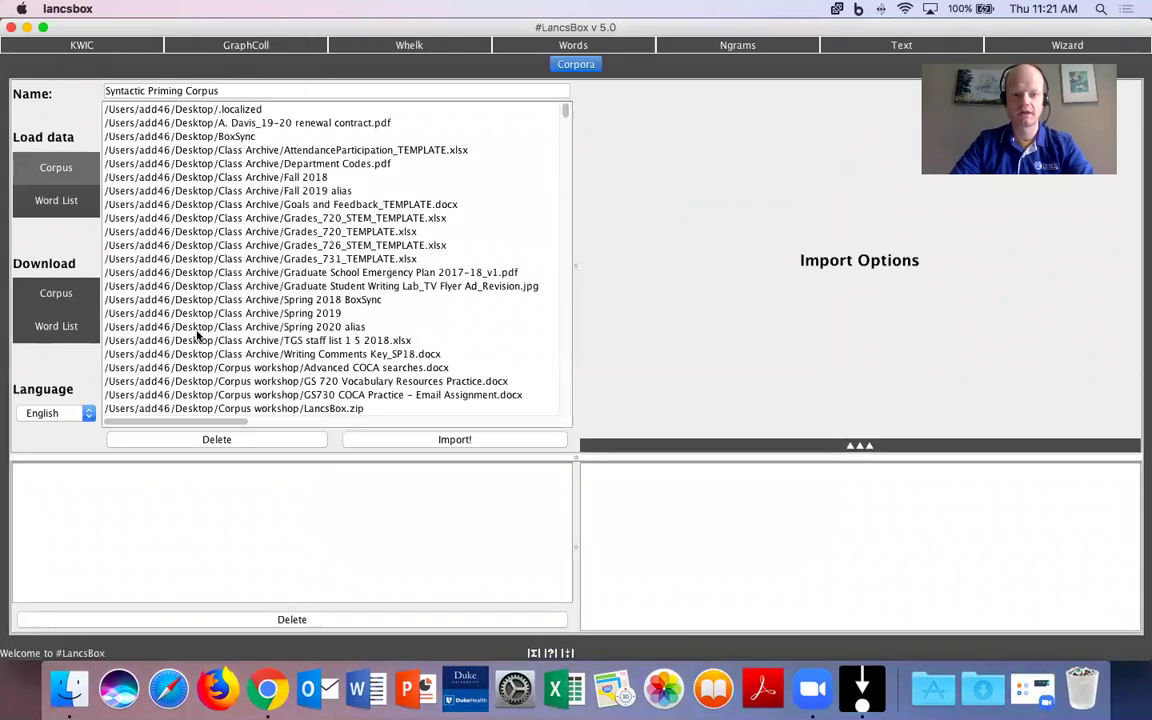
pyautogui.click(455, 440)
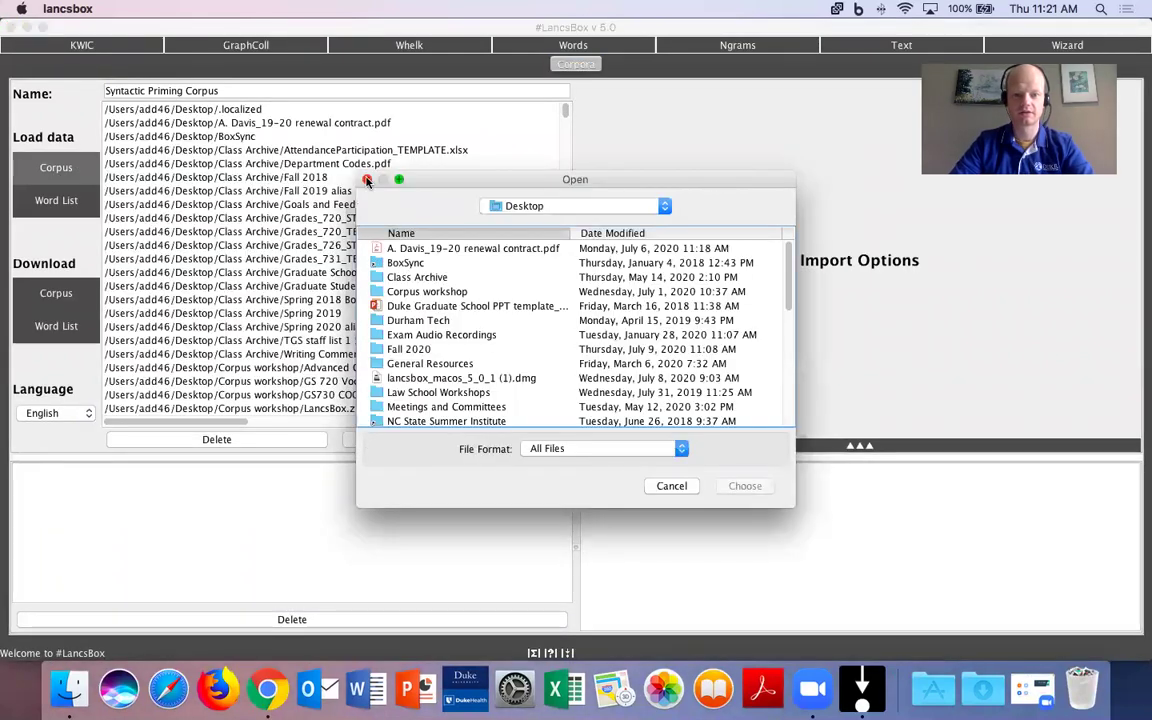
pyautogui.click(367, 180)
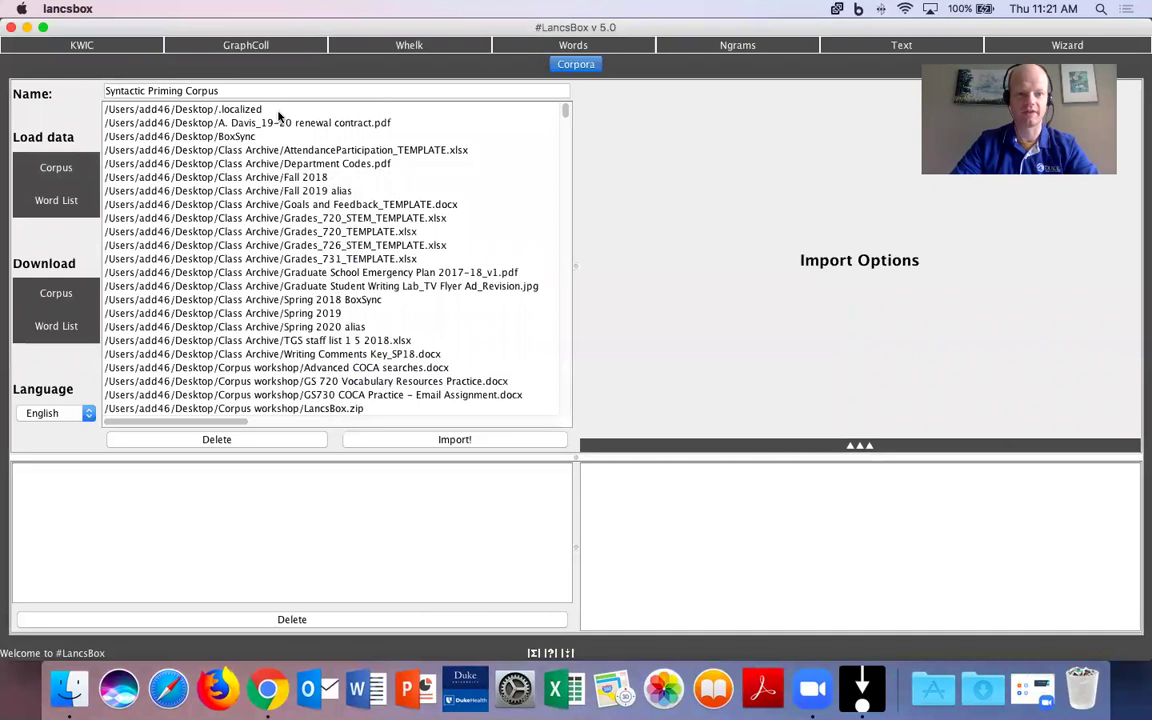
pyautogui.click(278, 111)
pyautogui.press('super+a')
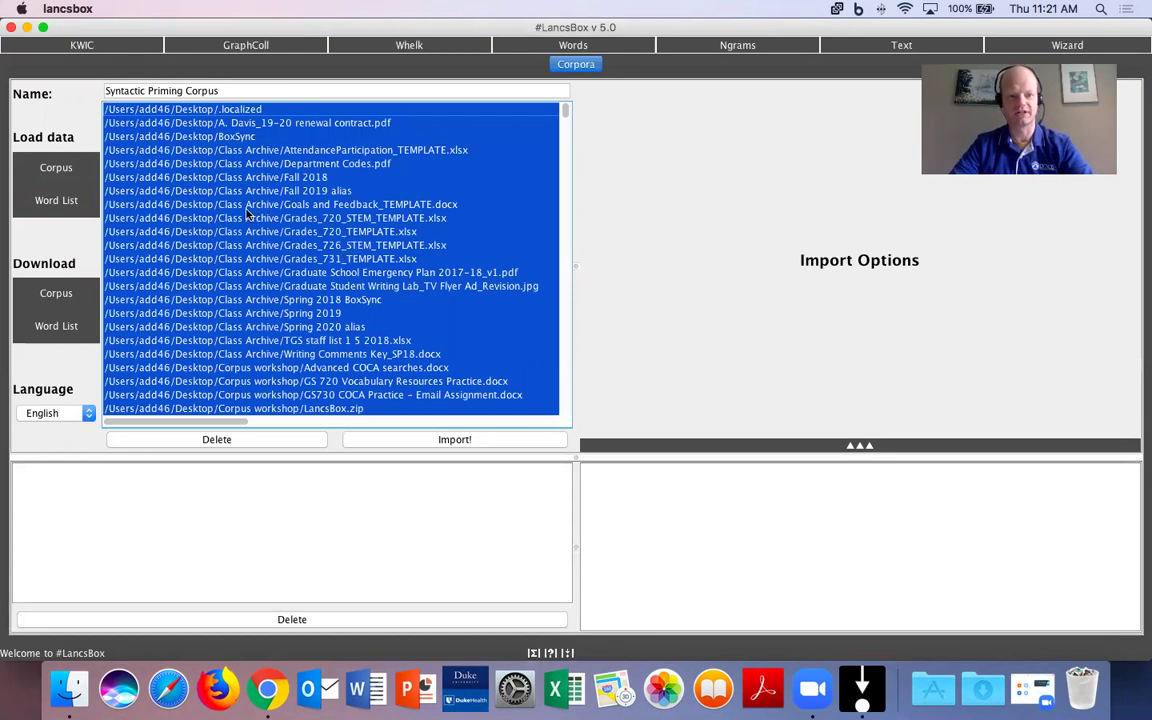
pyautogui.click(223, 109)
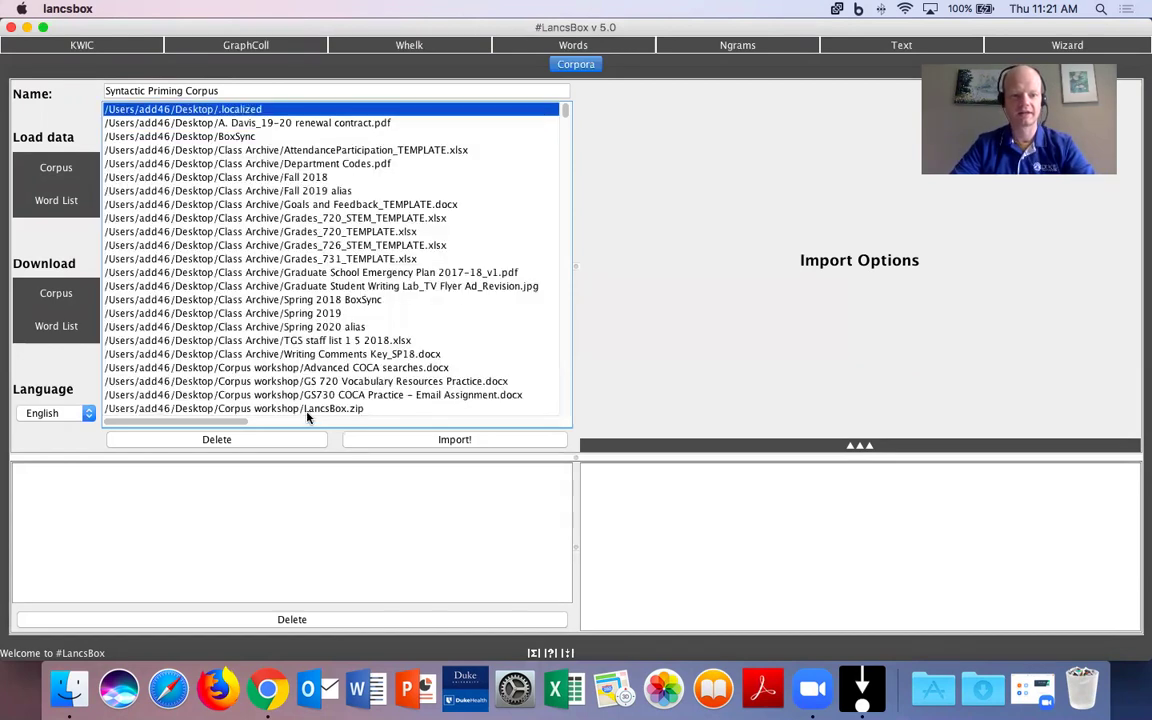
pyautogui.click(300, 327)
pyautogui.press('super+a')
pyautogui.click(272, 439)
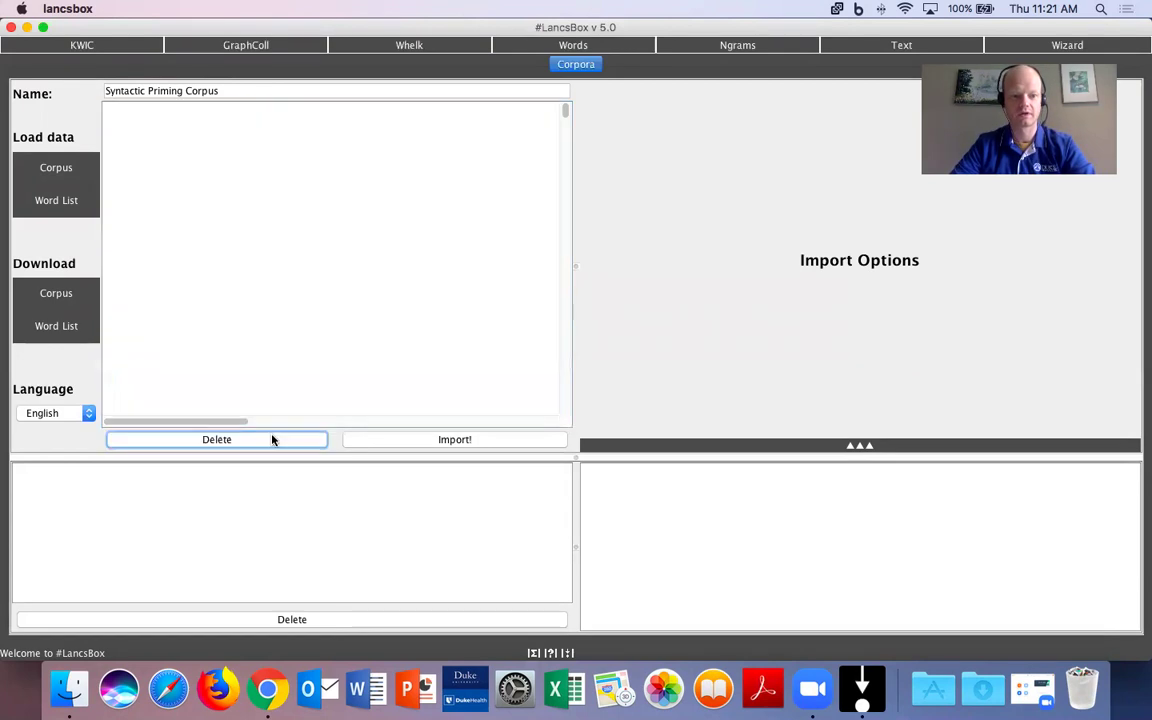
# - Load all the PDF articles from Desktop/Syntactic Priming Corpus into the corpus file list
pyautogui.click(20, 168)
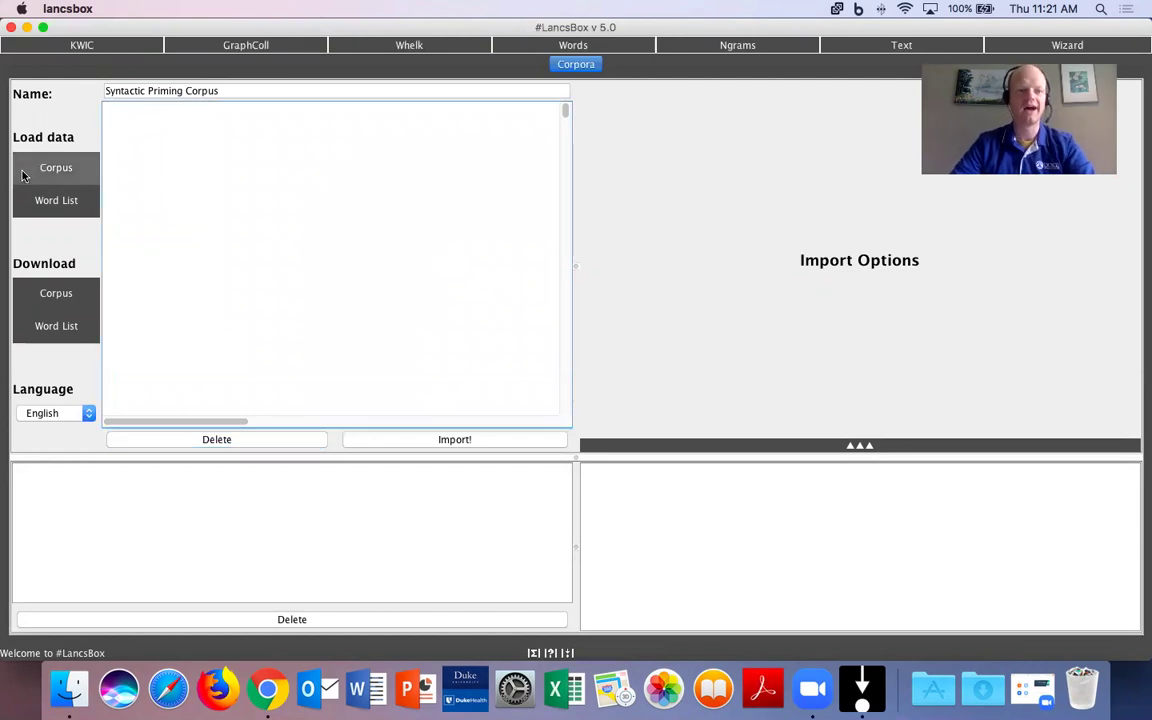
pyautogui.click(24, 163)
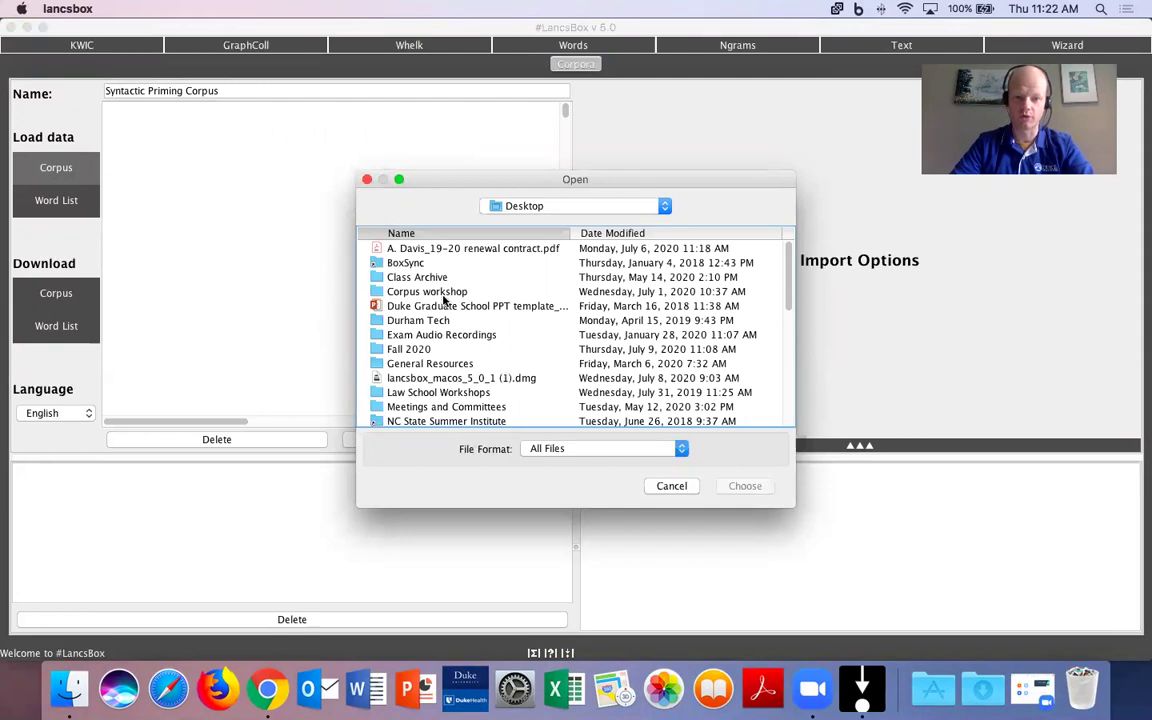
pyautogui.scroll(-5, 419, 347)
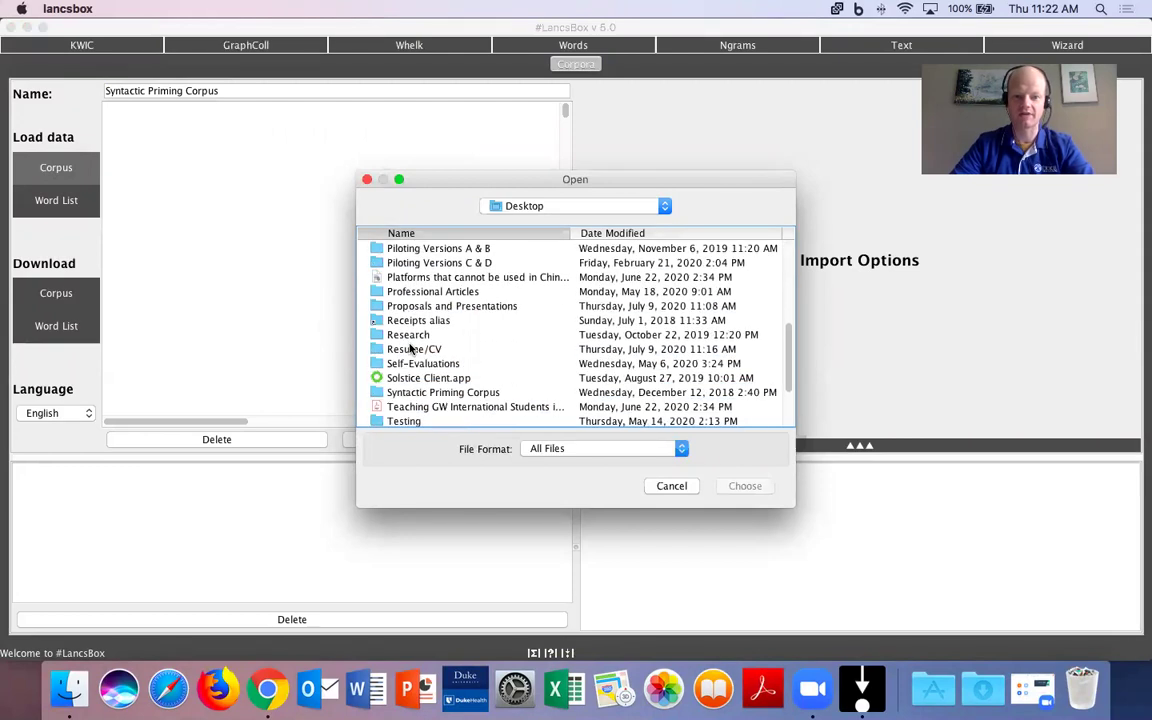
pyautogui.scroll(-3, 410, 347)
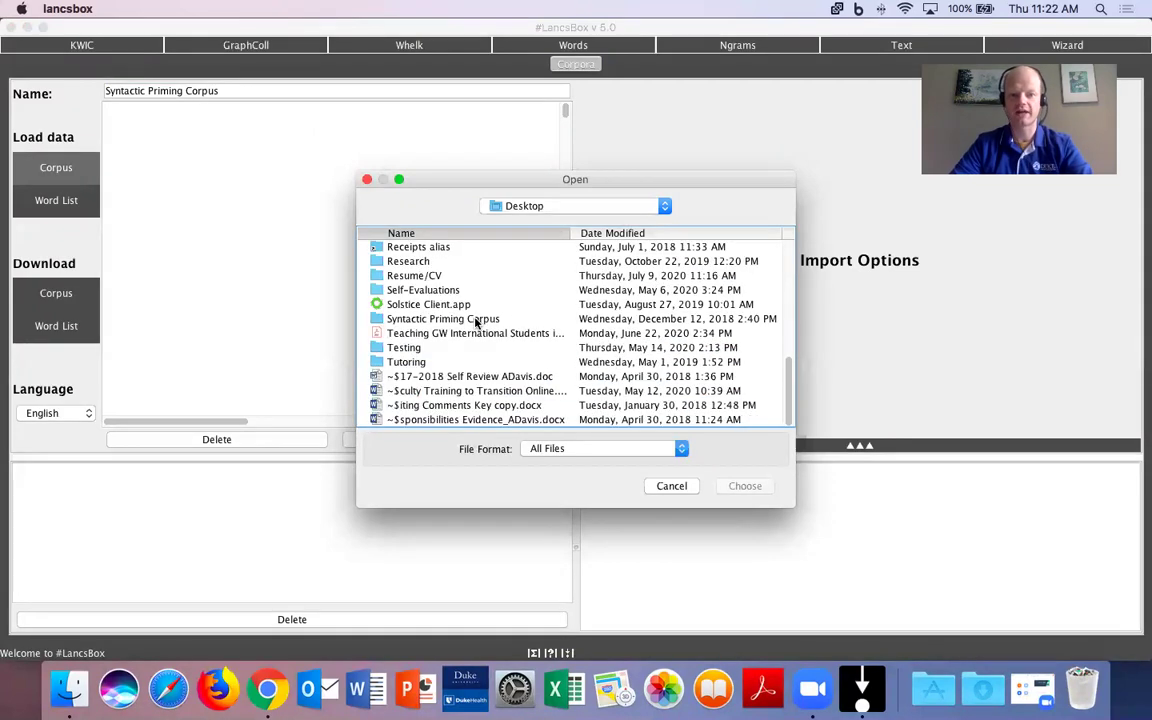
pyautogui.click(476, 320)
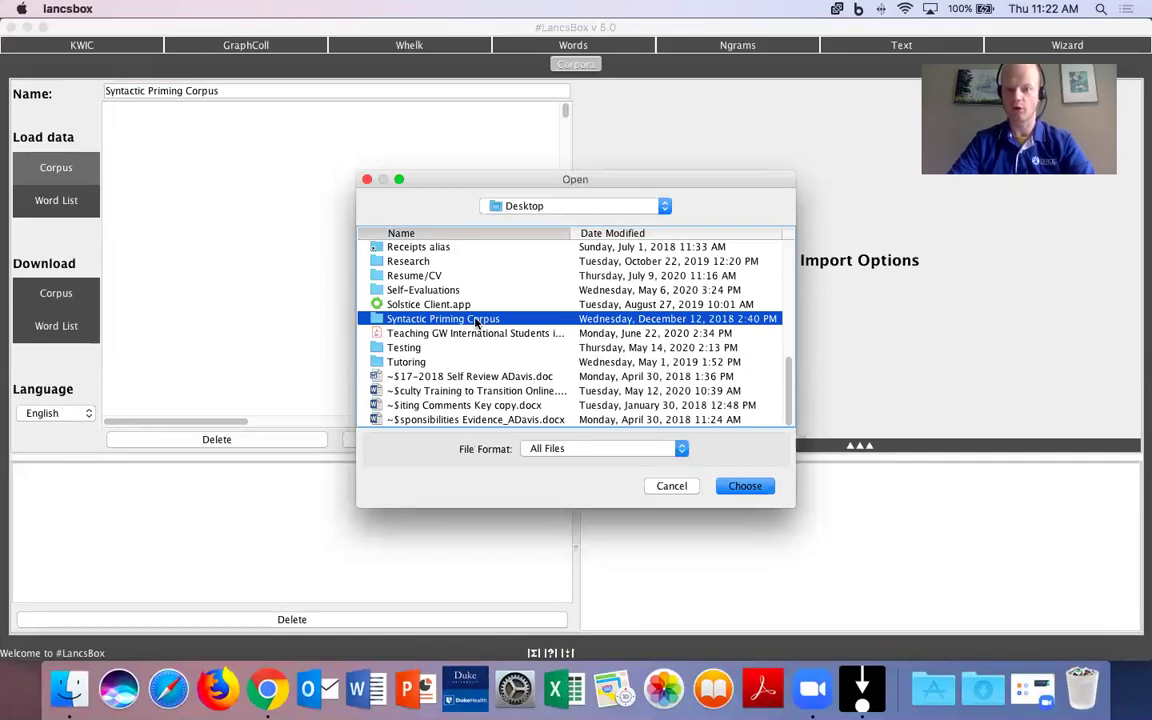
pyautogui.doubleClick(476, 320)
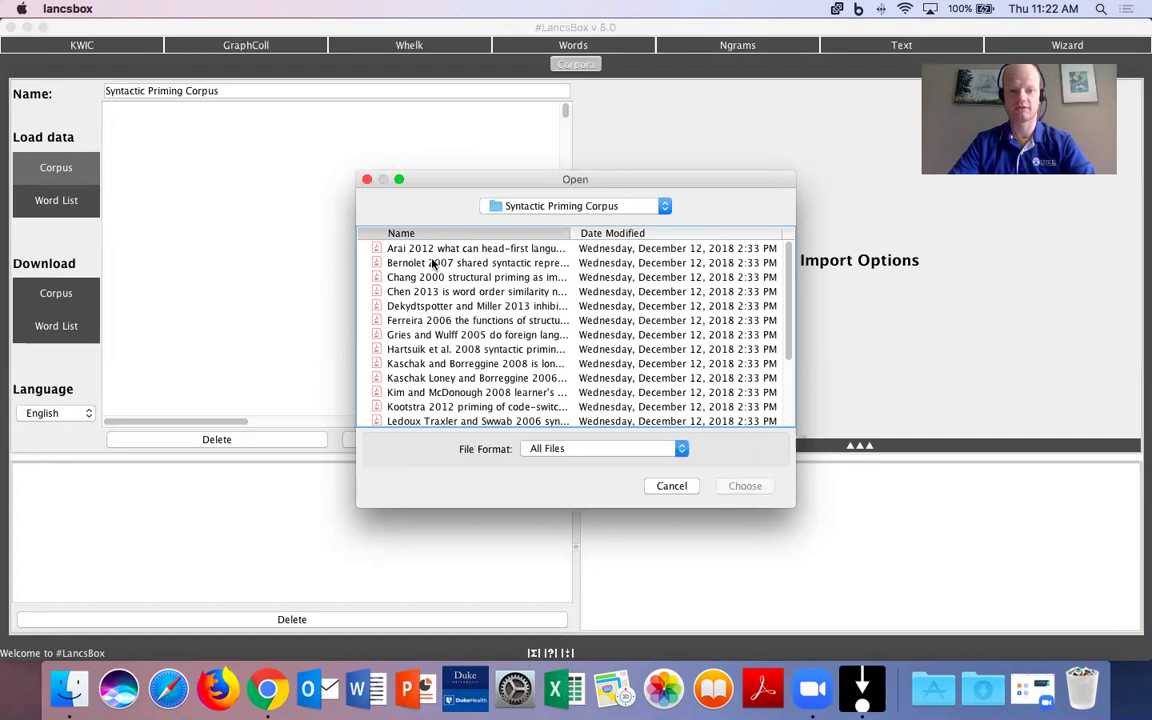
pyautogui.click(586, 321)
pyautogui.press('super+a')
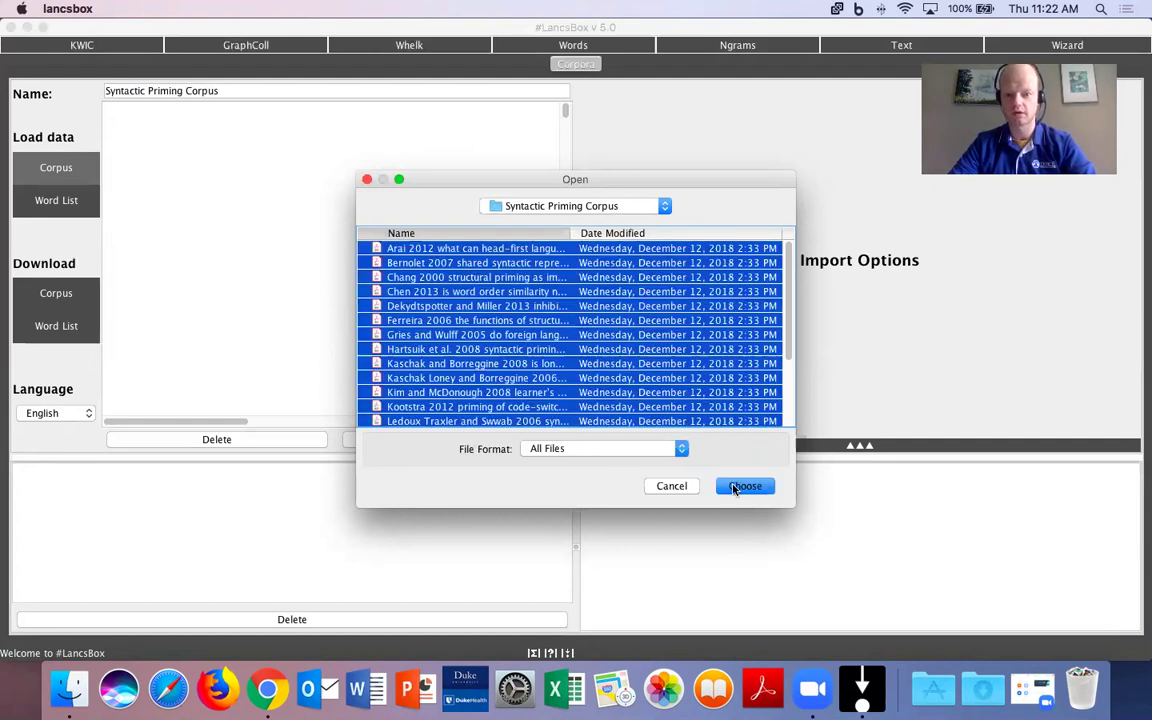
pyautogui.click(742, 485)
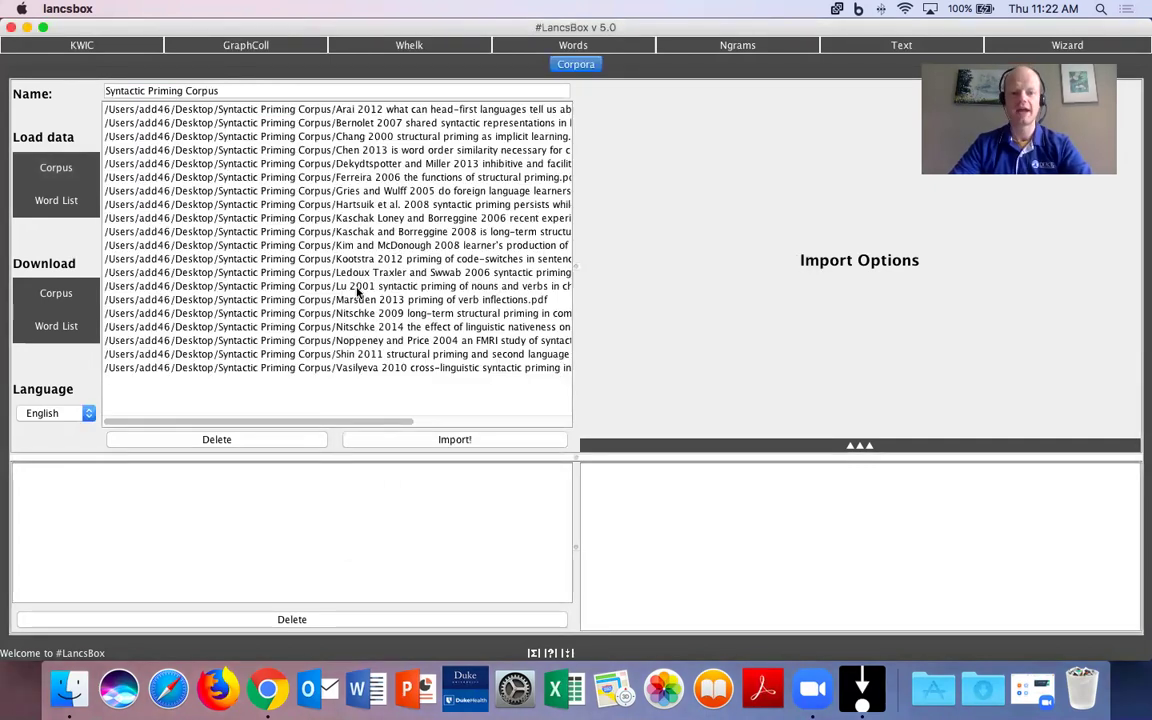
# - Check the listed file paths and import the 20 PDFs, giving 180994 tokens and 12842 types
pyautogui.hscroll(5, 350, 300)
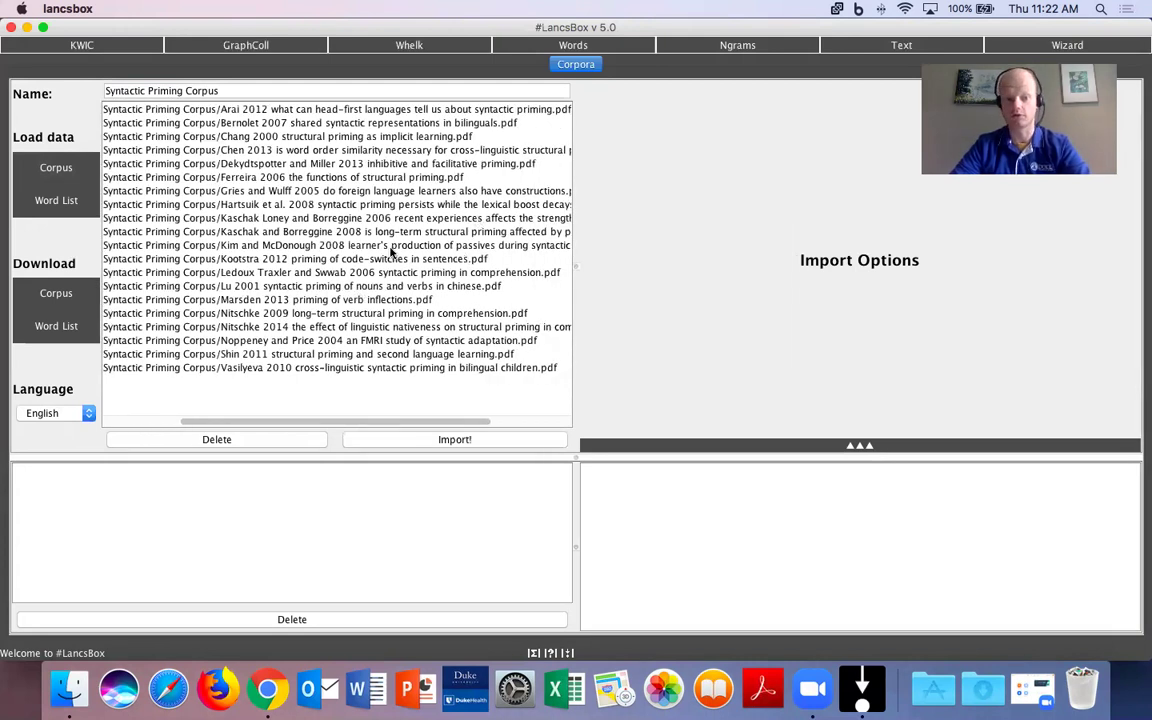
pyautogui.hscroll(-5, 386, 249)
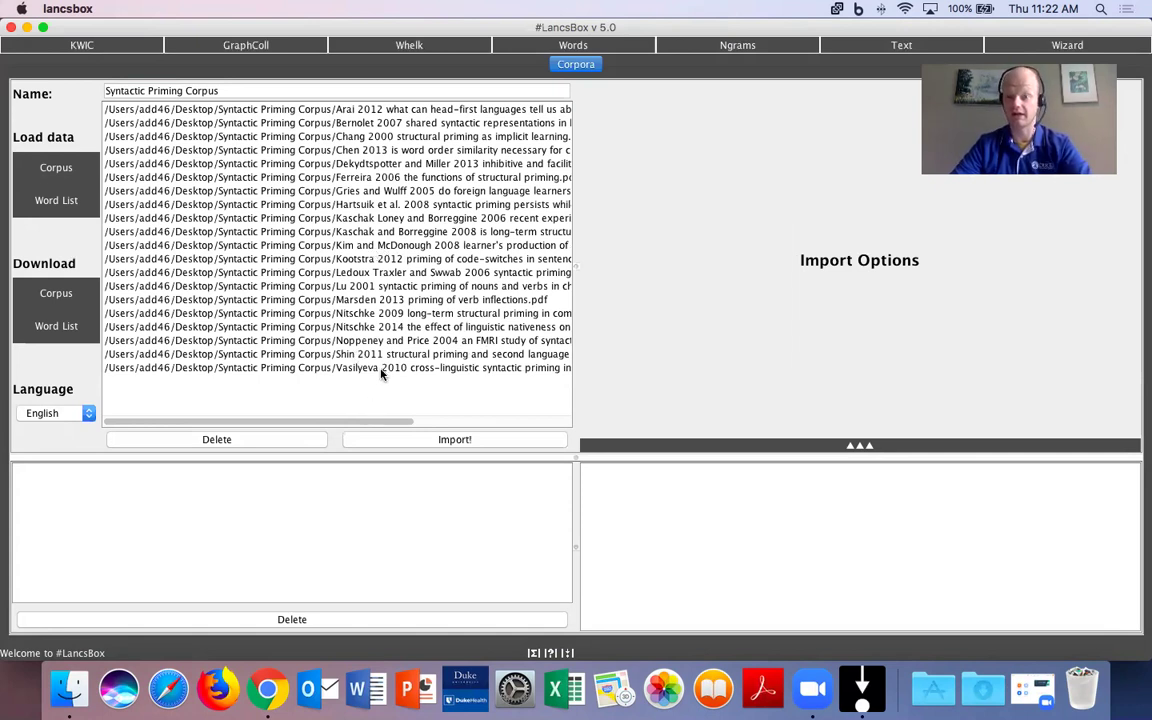
pyautogui.click(476, 441)
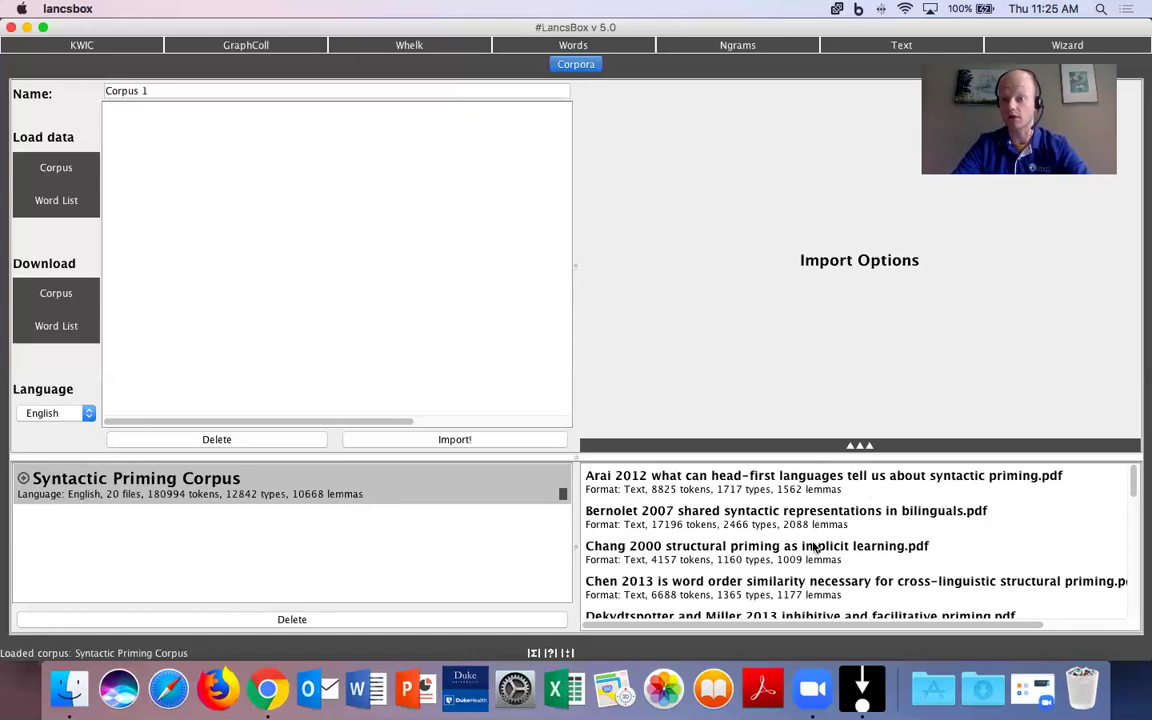
pyautogui.scroll(-5, 812, 540)
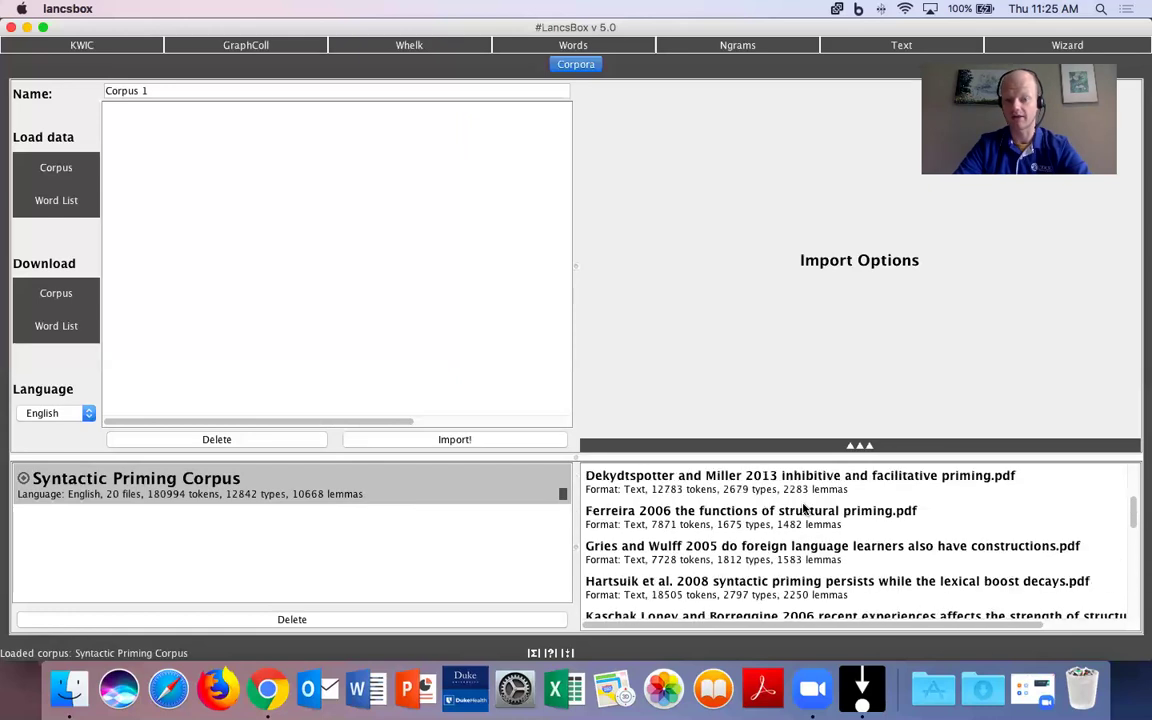
pyautogui.scroll(5, 804, 510)
pyautogui.scroll(-2, 803, 510)
pyautogui.scroll(2, 760, 500)
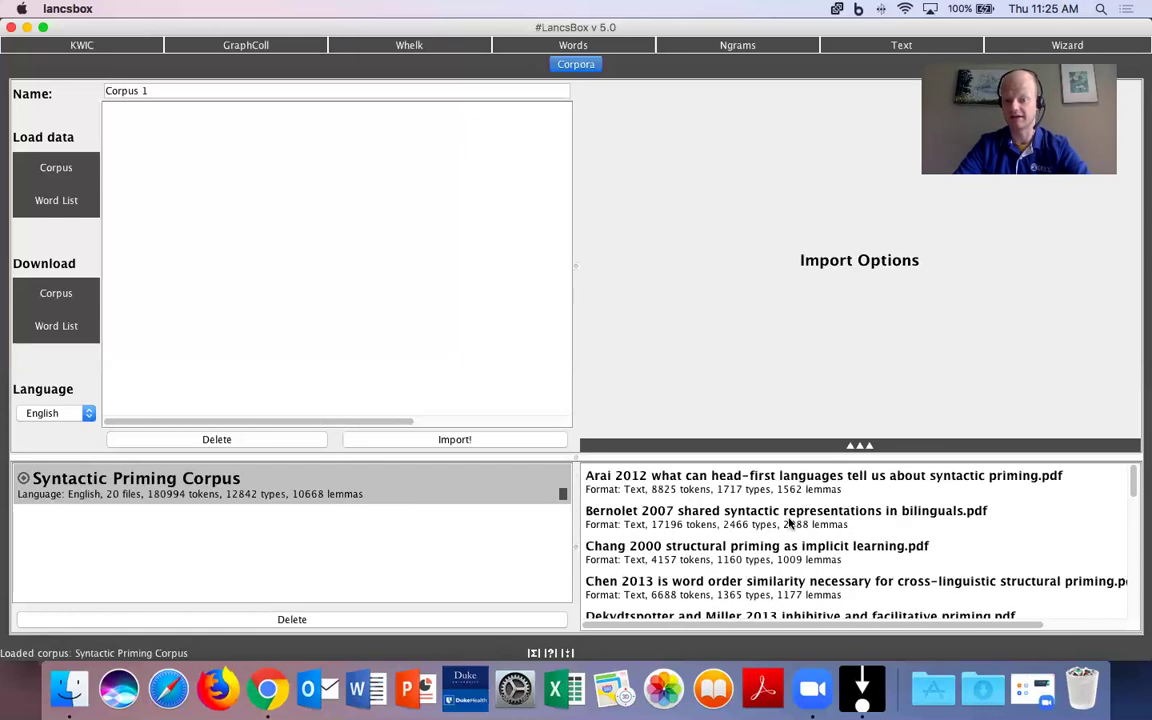